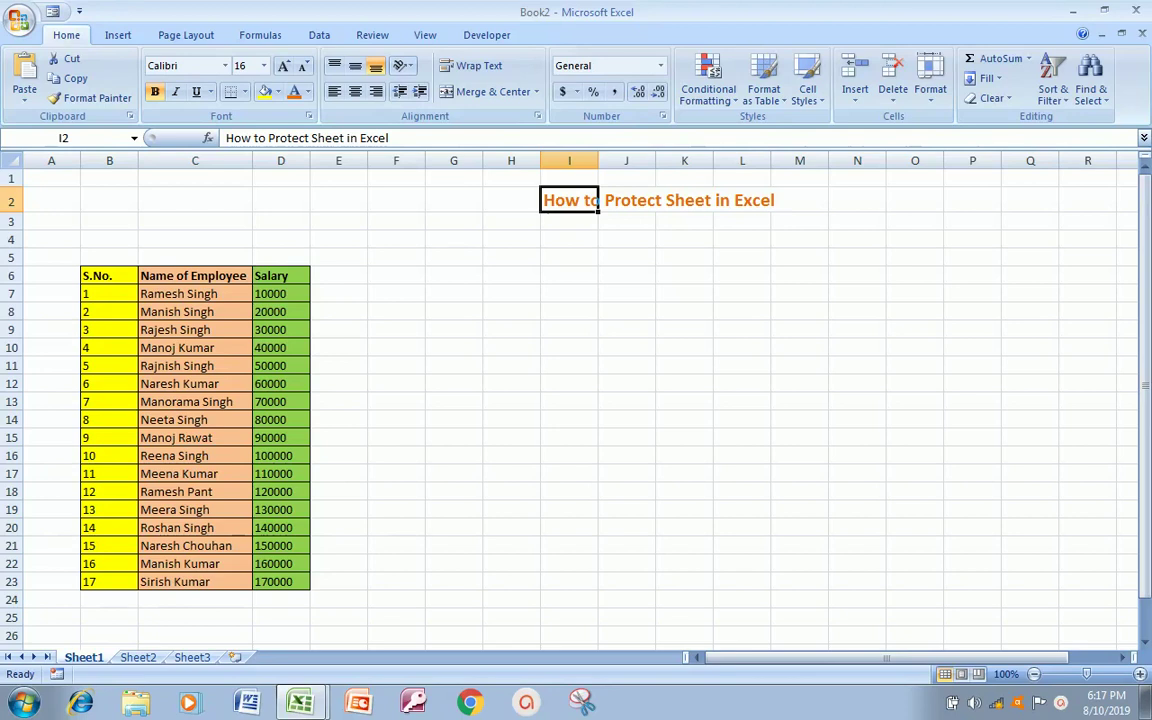
# Step: Click through cells around the employee name and salary columns of the table
pyautogui.click(240, 347)
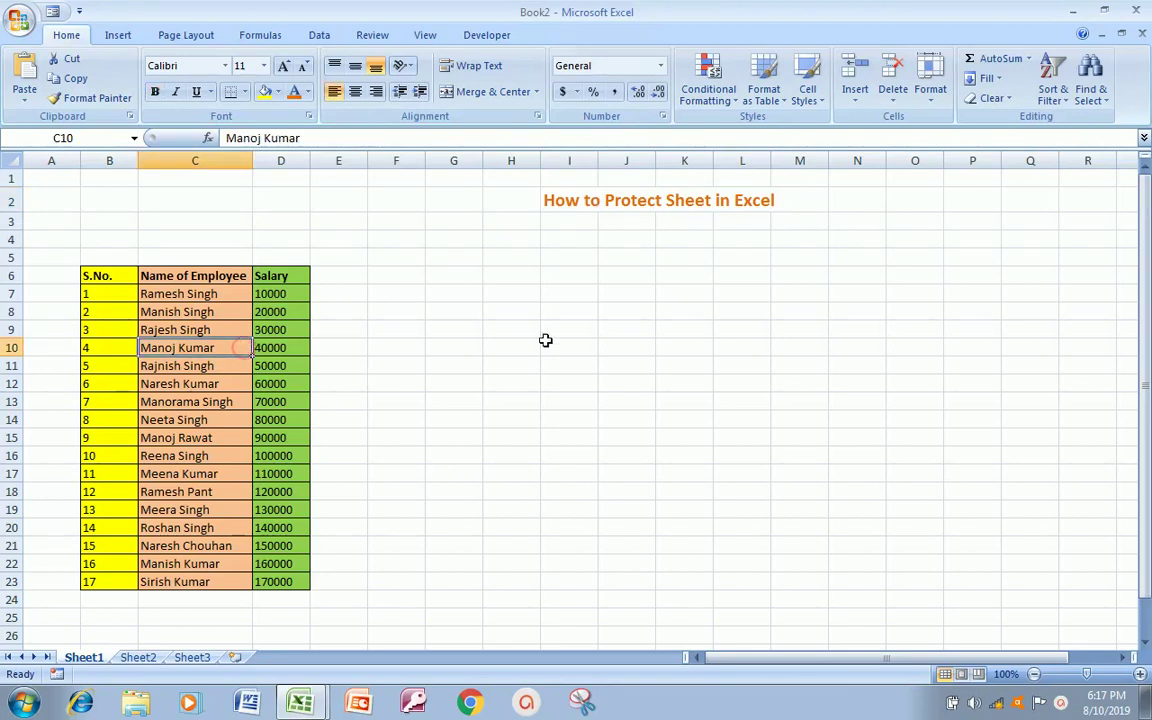
pyautogui.click(590, 219)
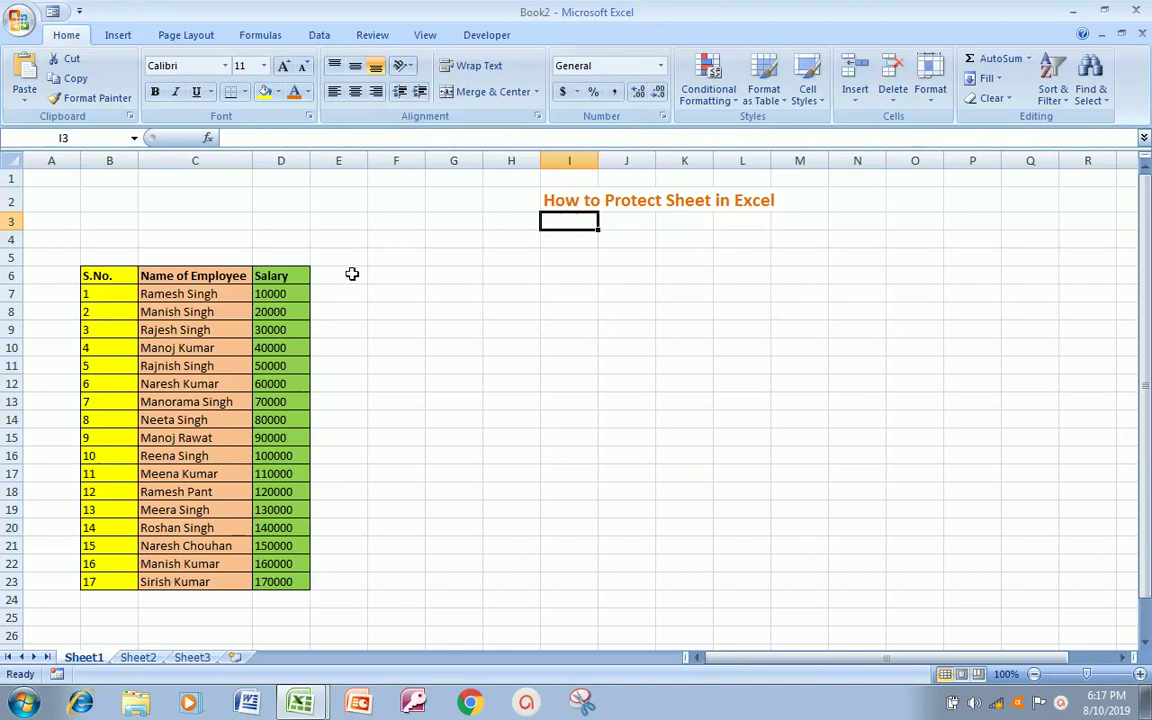
pyautogui.click(185, 292)
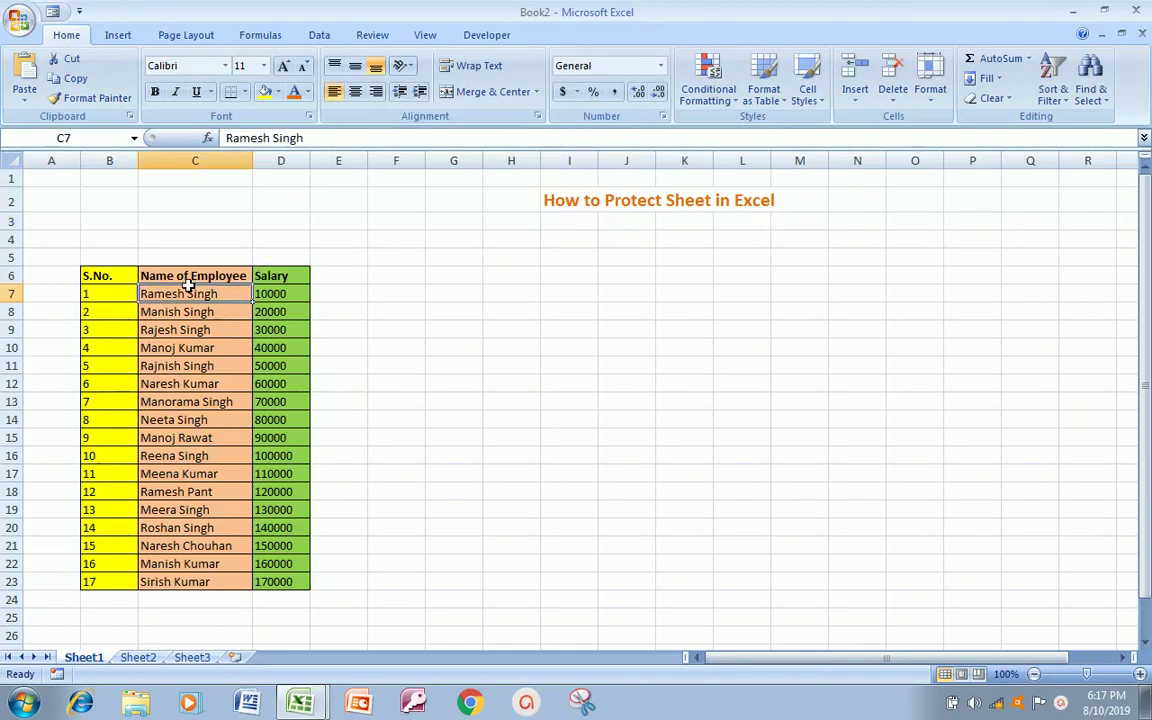
pyautogui.click(277, 275)
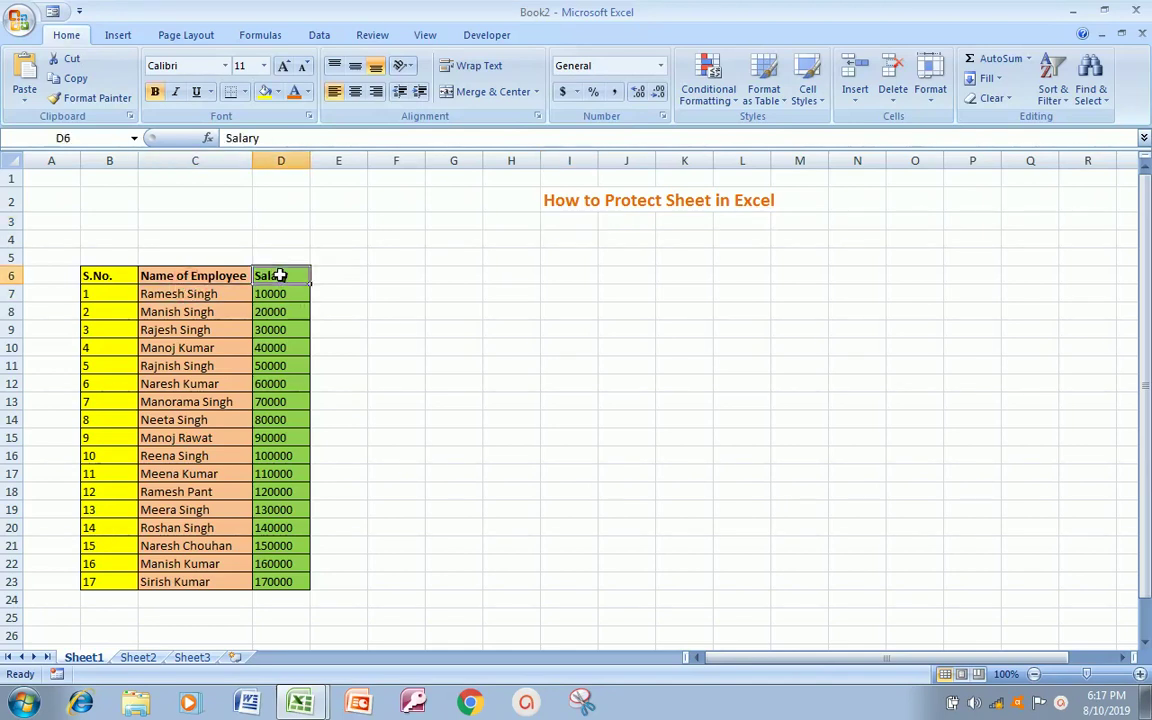
pyautogui.click(625, 195)
pyautogui.click(638, 226)
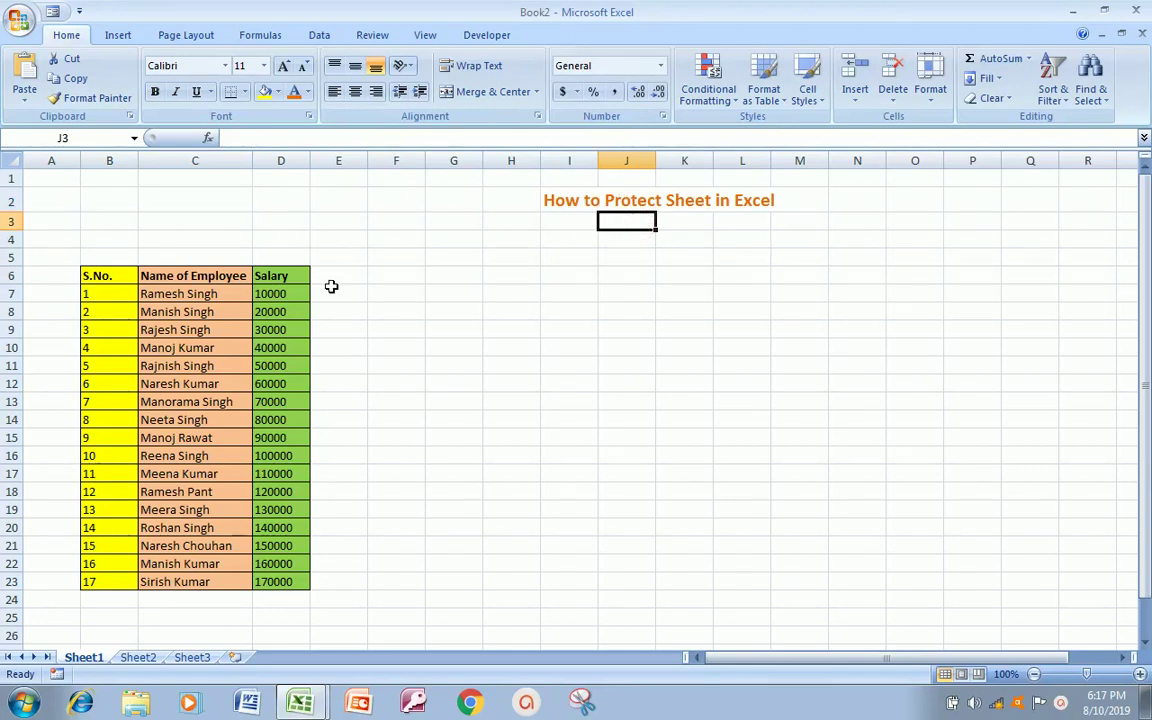
pyautogui.click(159, 307)
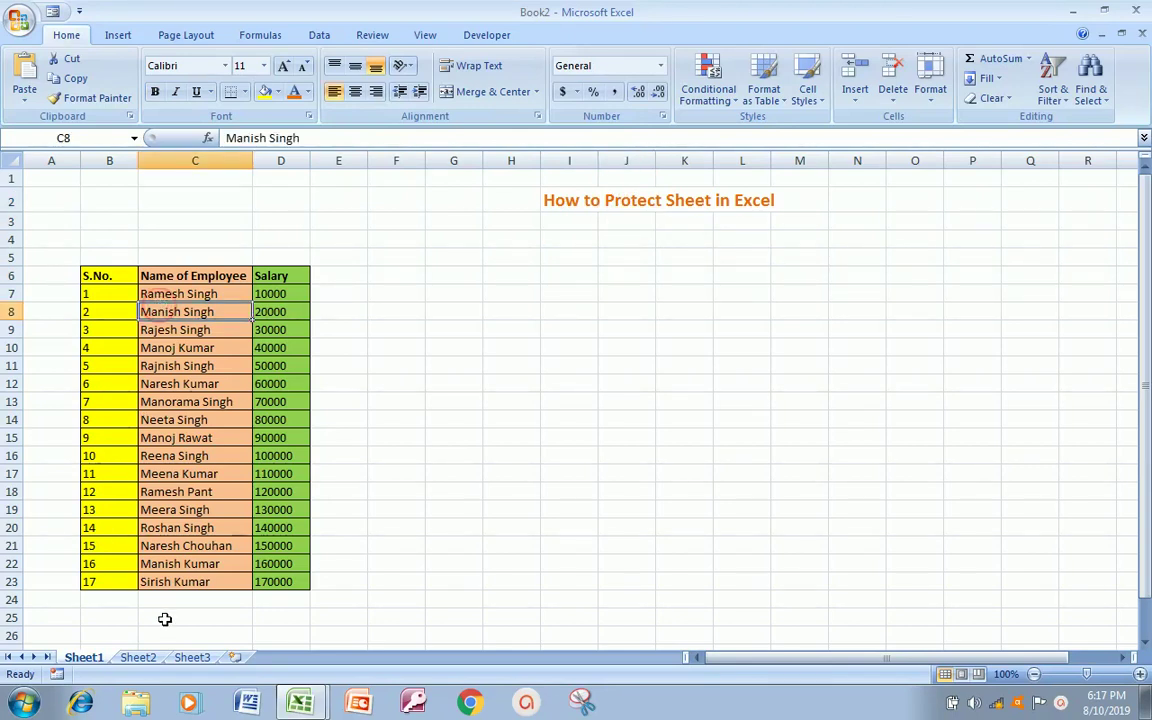
pyautogui.click(268, 382)
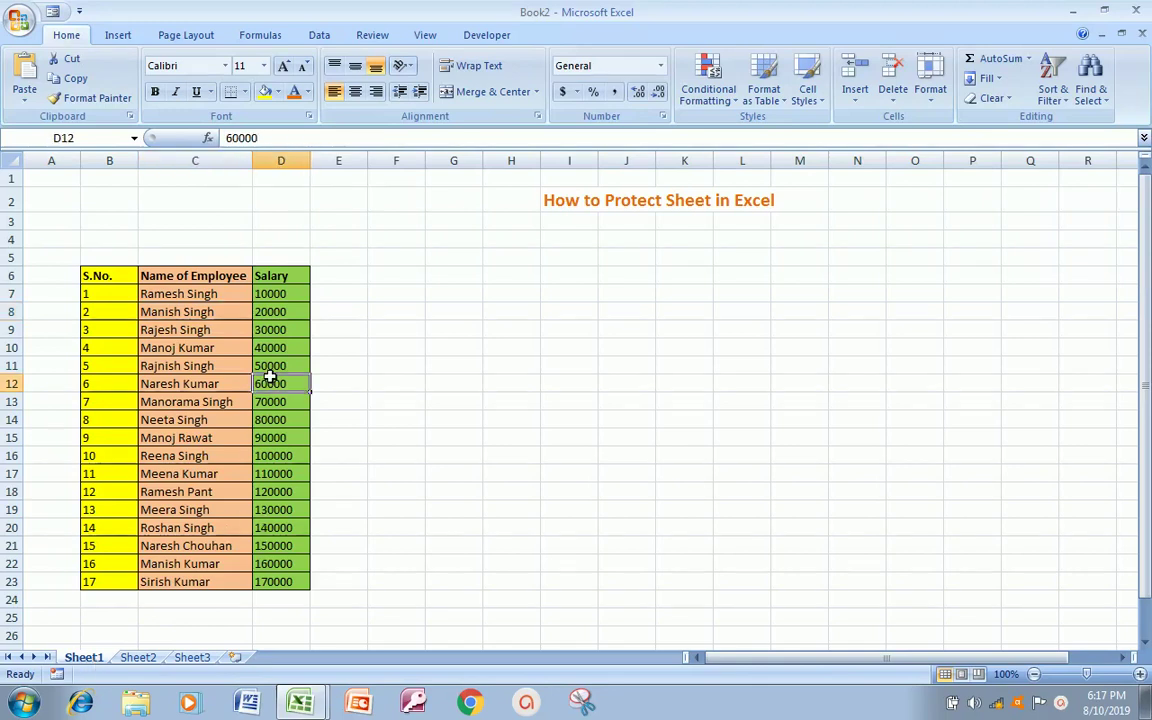
# Step: Open Protect Sheet for Sheet1 and enter a protection password
pyautogui.rightClick(99, 662)
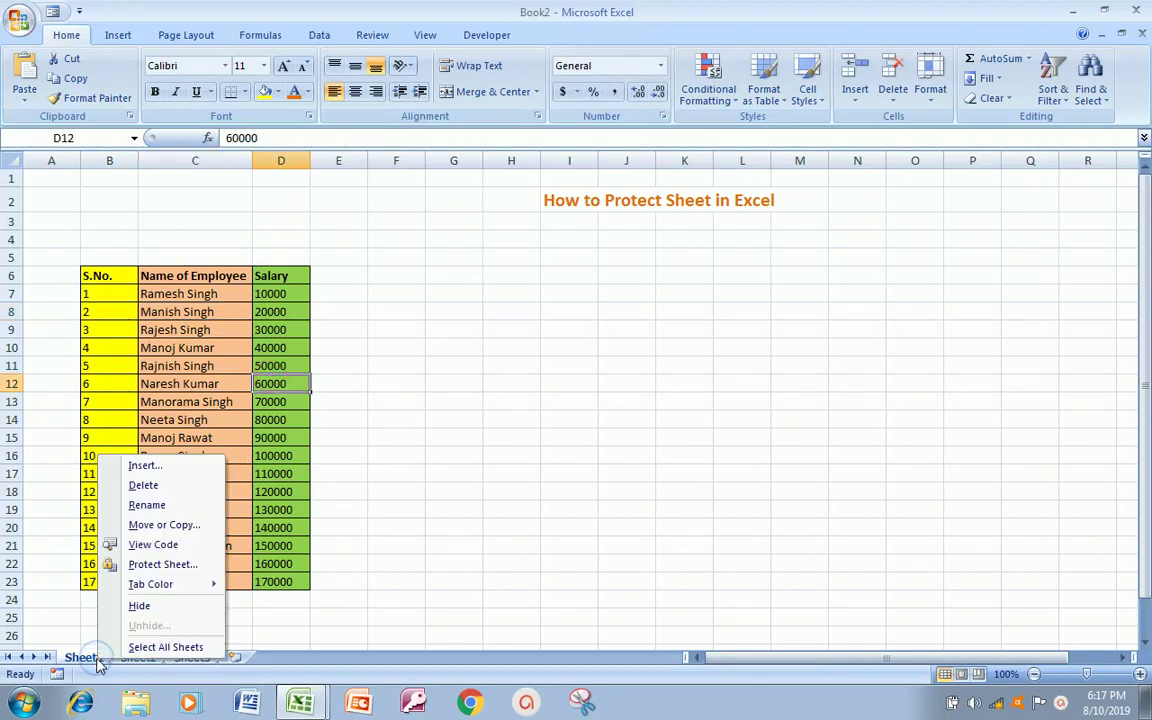
pyautogui.click(165, 565)
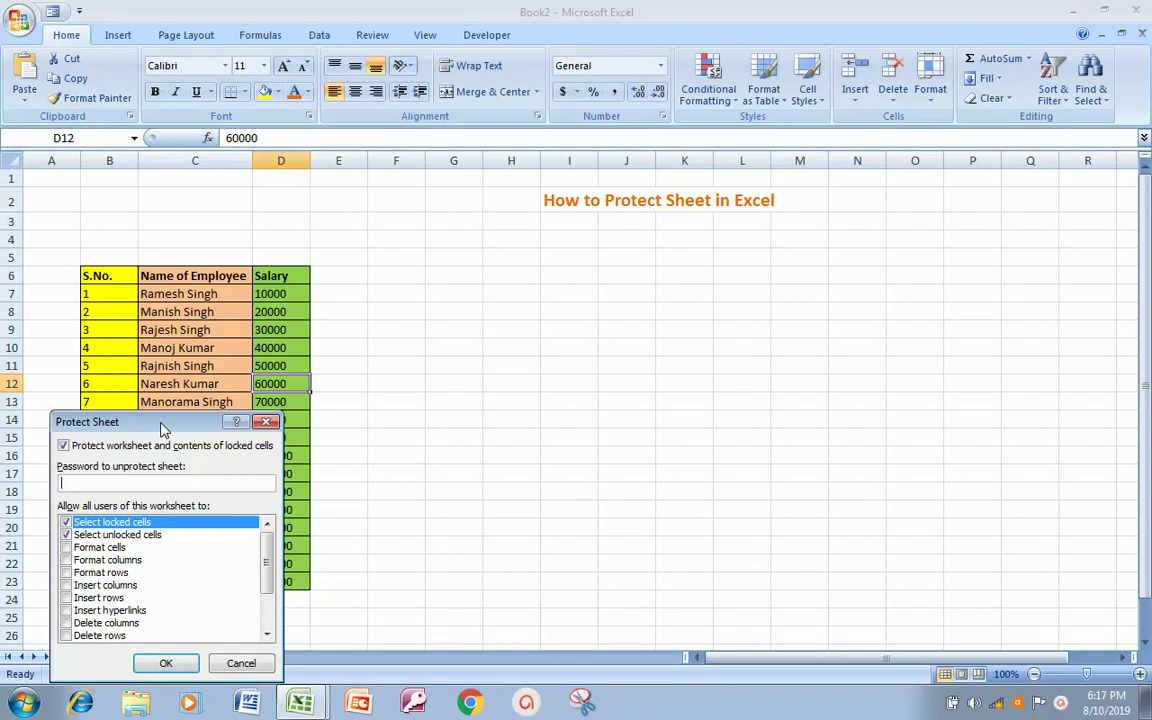
pyautogui.moveTo(162, 425)
pyautogui.mouseDown()
pyautogui.moveTo(695, 360)
pyautogui.moveTo(735, 333)
pyautogui.mouseUp()
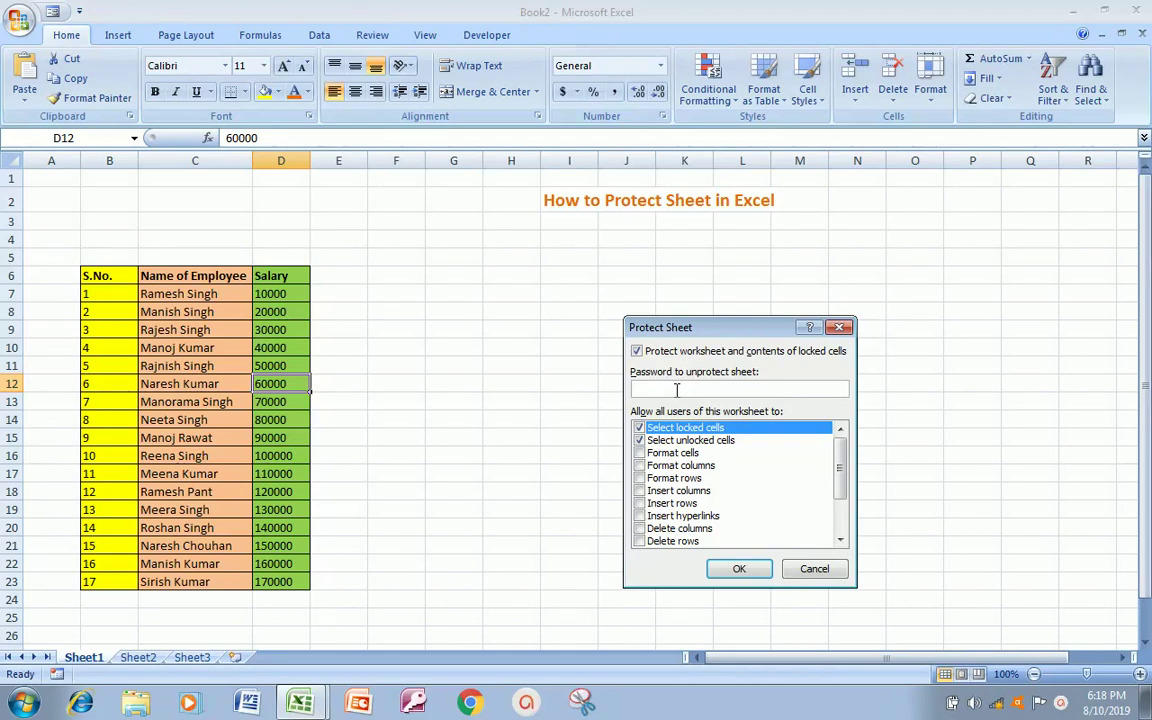
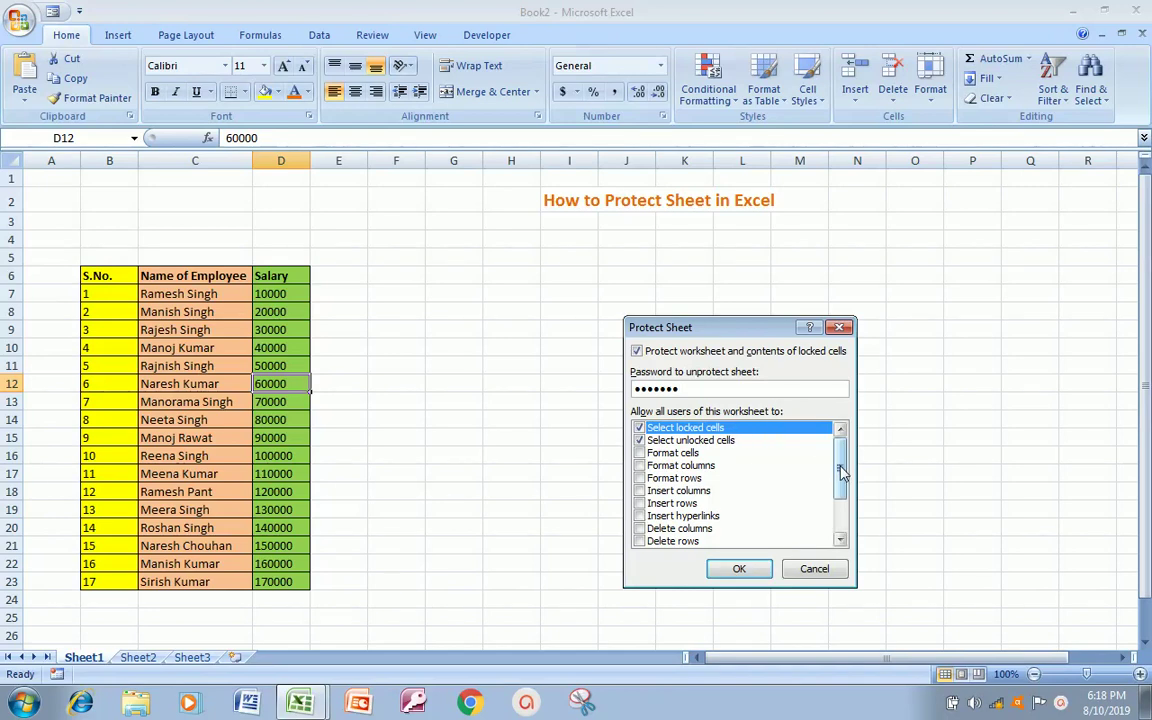
pyautogui.moveTo(840, 470)
pyautogui.mouseDown()
pyautogui.moveTo(843, 530)
pyautogui.moveTo(843, 447)
pyautogui.mouseUp()
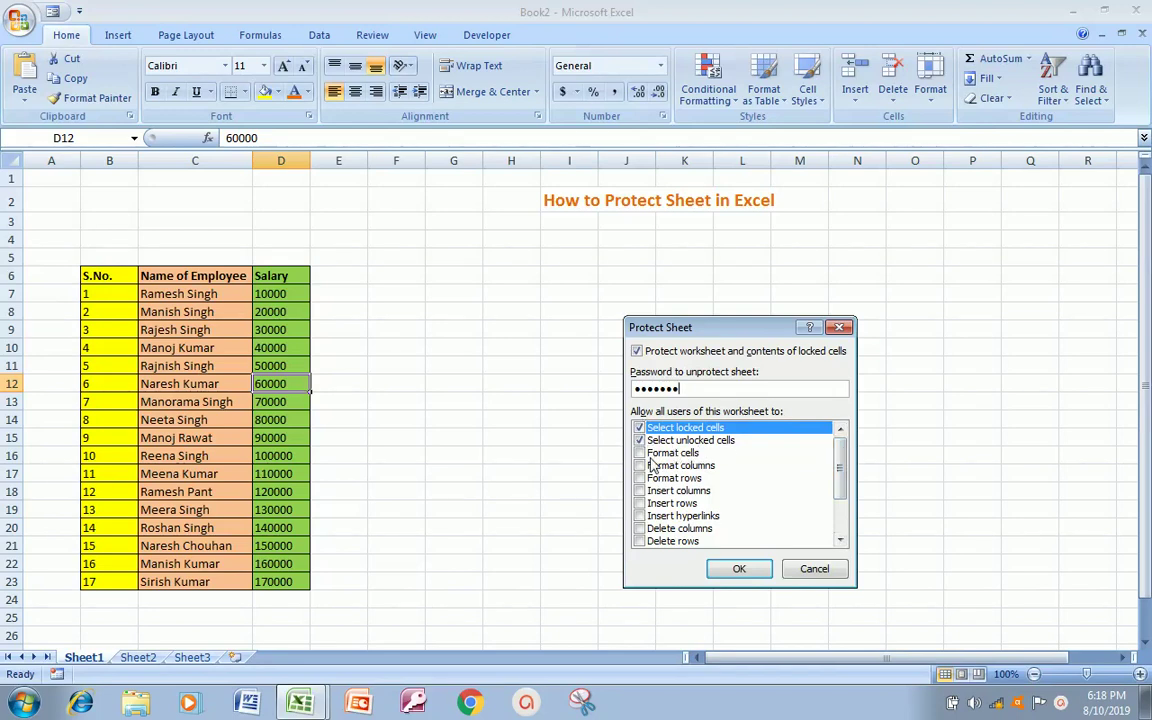
# Step: Allow formatting cells, rows and columns, inserting columns, rows and hyperlinks, and deleting columns and rows
pyautogui.click(636, 352)
pyautogui.click(636, 352)
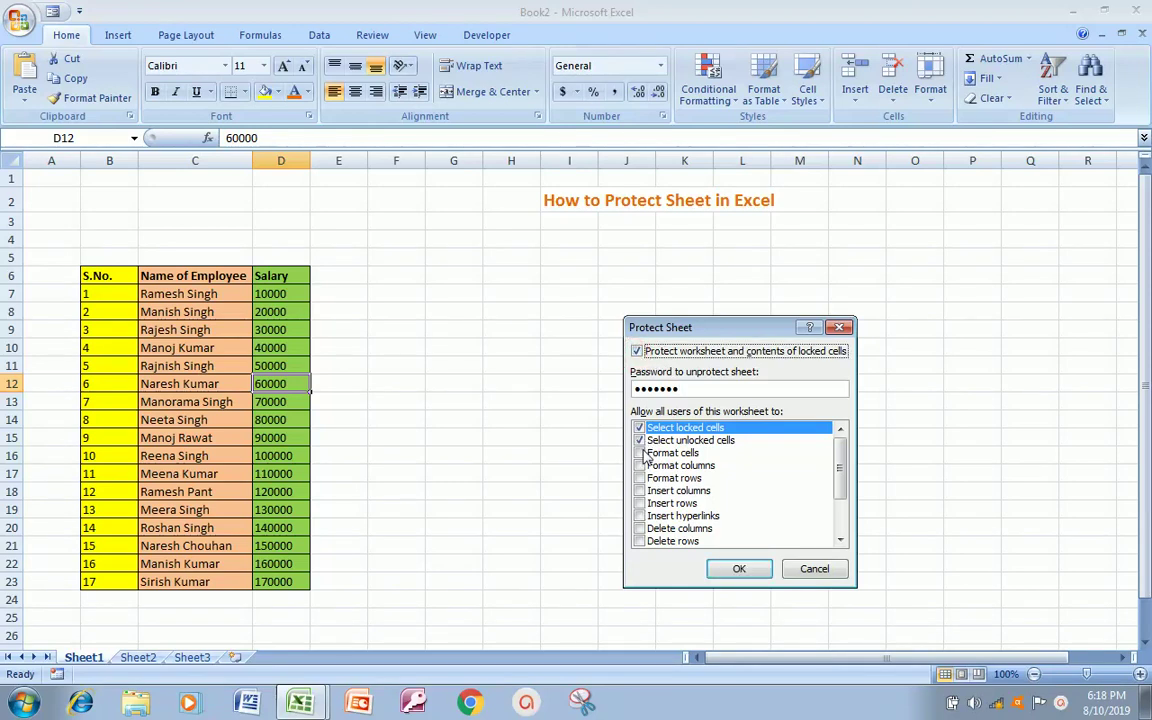
pyautogui.click(640, 453)
pyautogui.click(640, 478)
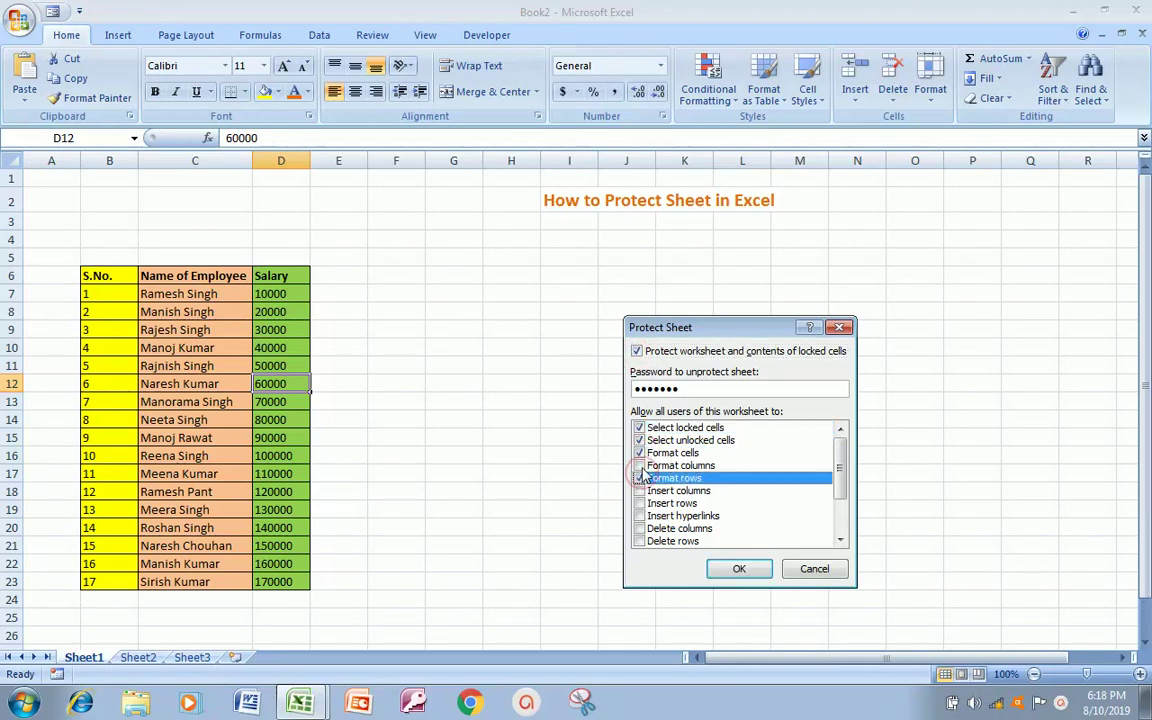
pyautogui.click(639, 466)
pyautogui.click(639, 491)
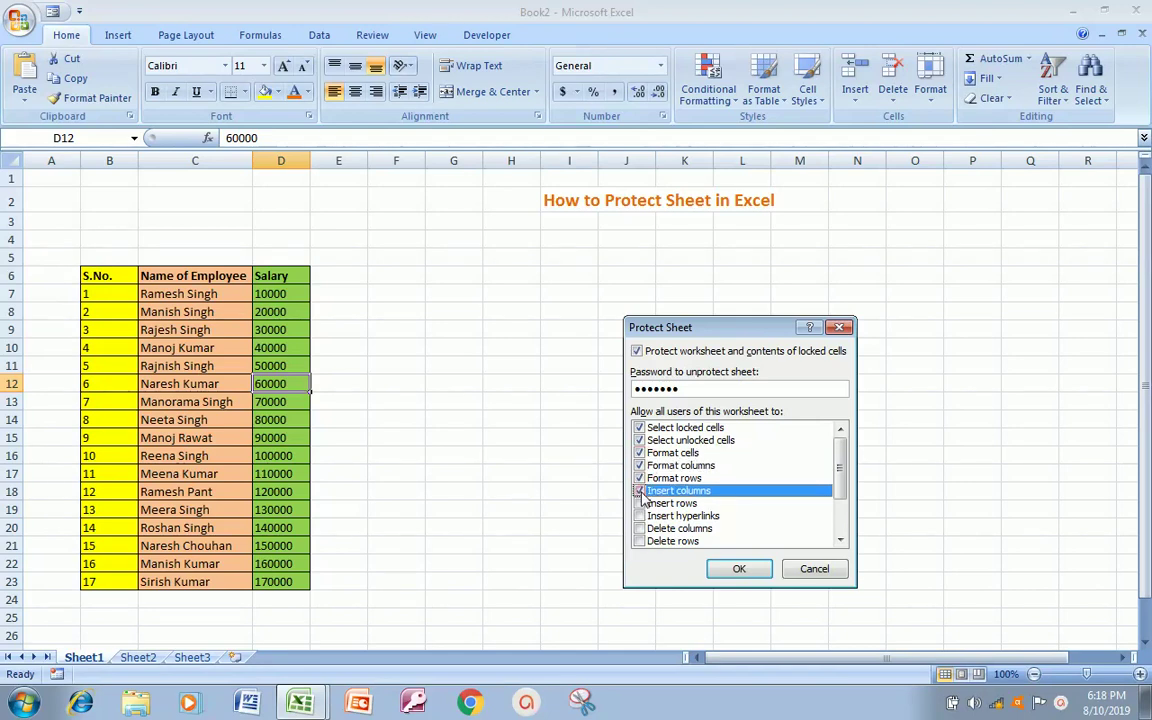
pyautogui.click(639, 503)
pyautogui.click(639, 516)
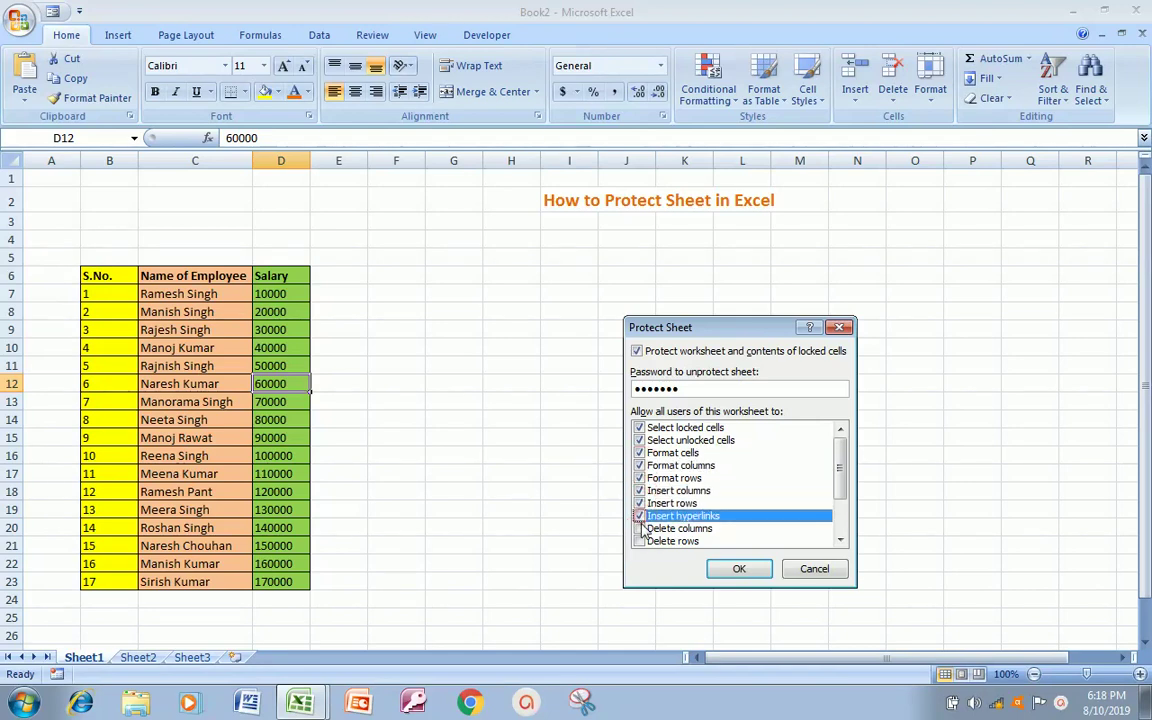
pyautogui.click(639, 528)
pyautogui.click(639, 541)
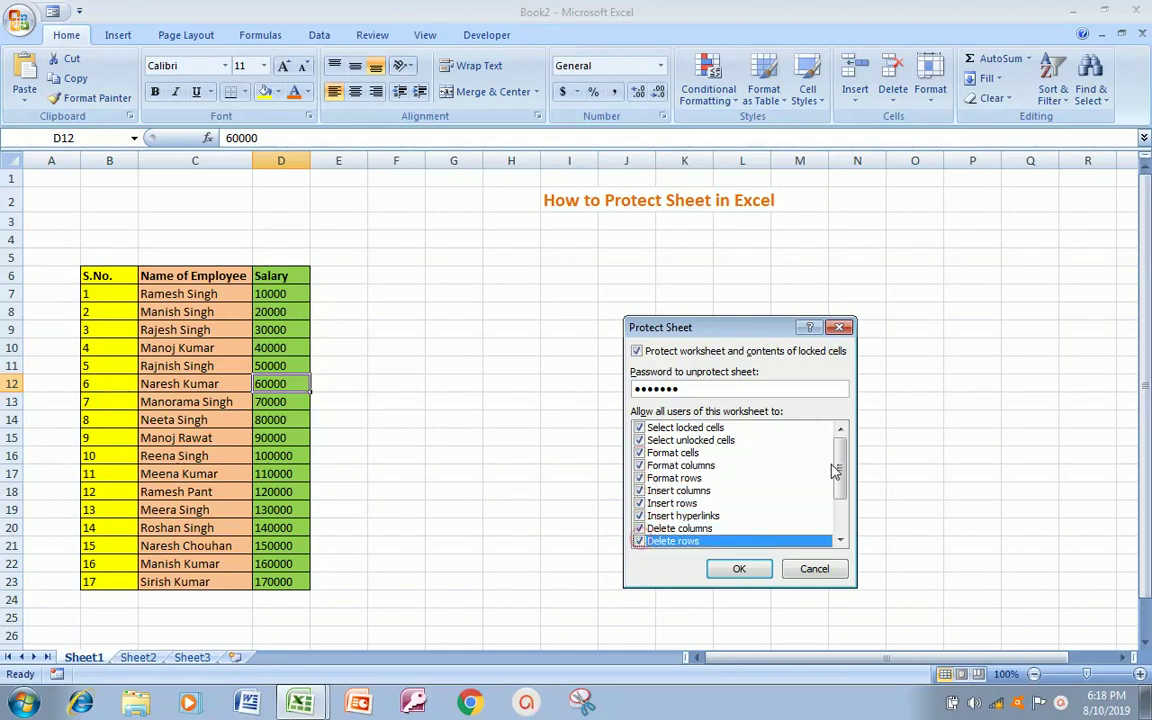
# Step: Also allow sorting, AutoFilter, PivotTable reports, editing objects and scenarios, then confirm with OK
pyautogui.moveTo(835, 470); pyautogui.dragTo(822, 520)
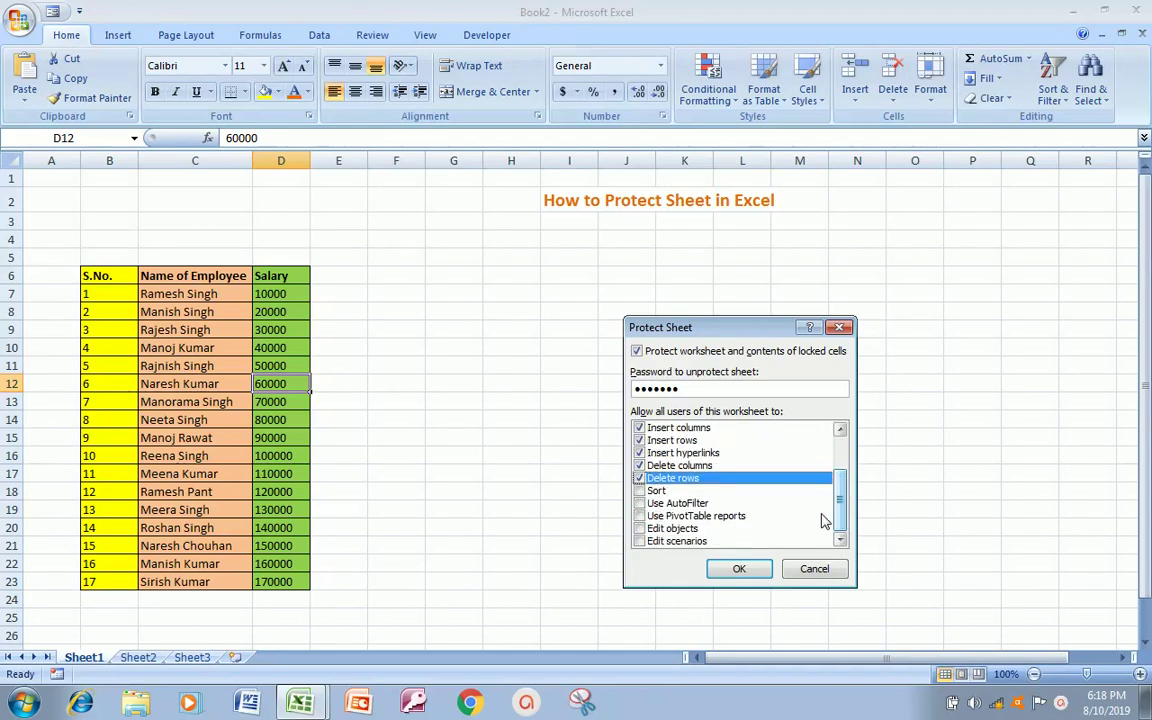
pyautogui.click(639, 491)
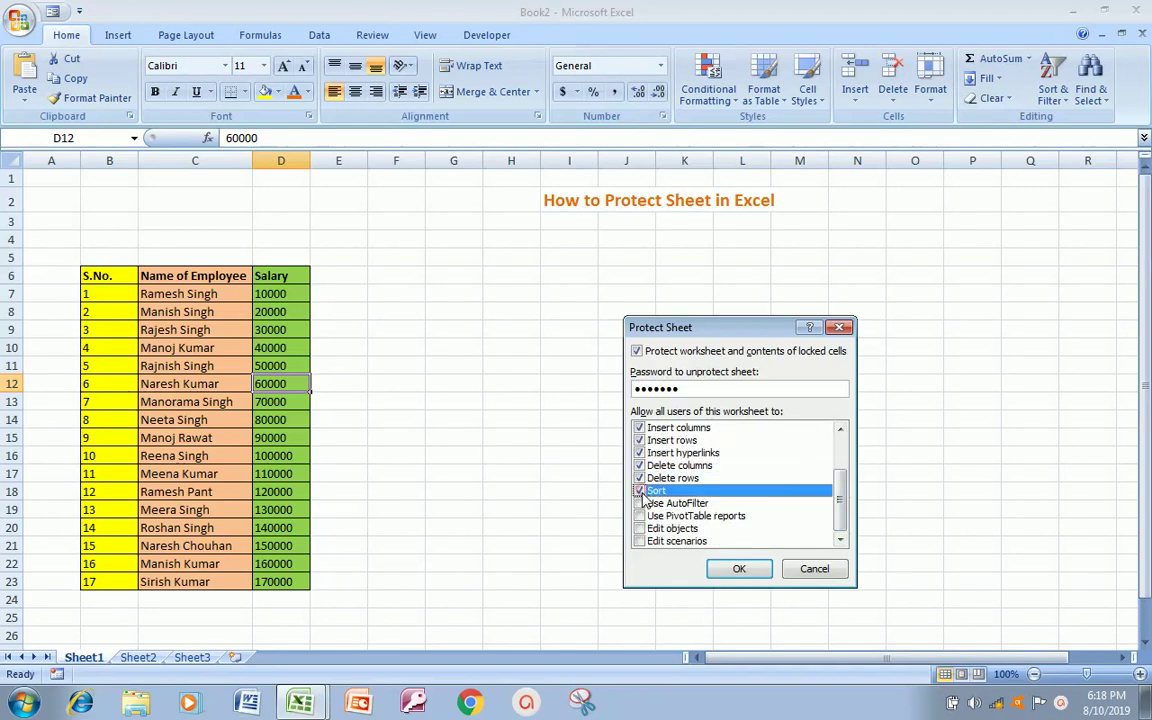
pyautogui.click(639, 503)
pyautogui.click(639, 516)
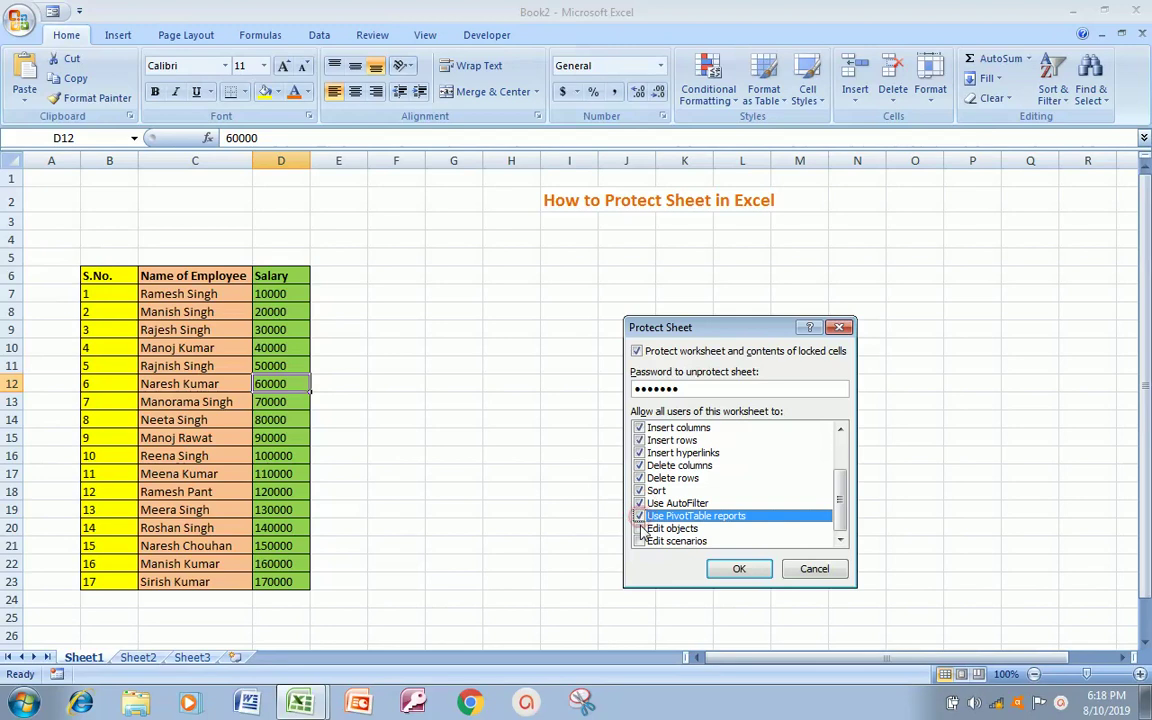
pyautogui.click(639, 528)
pyautogui.click(639, 541)
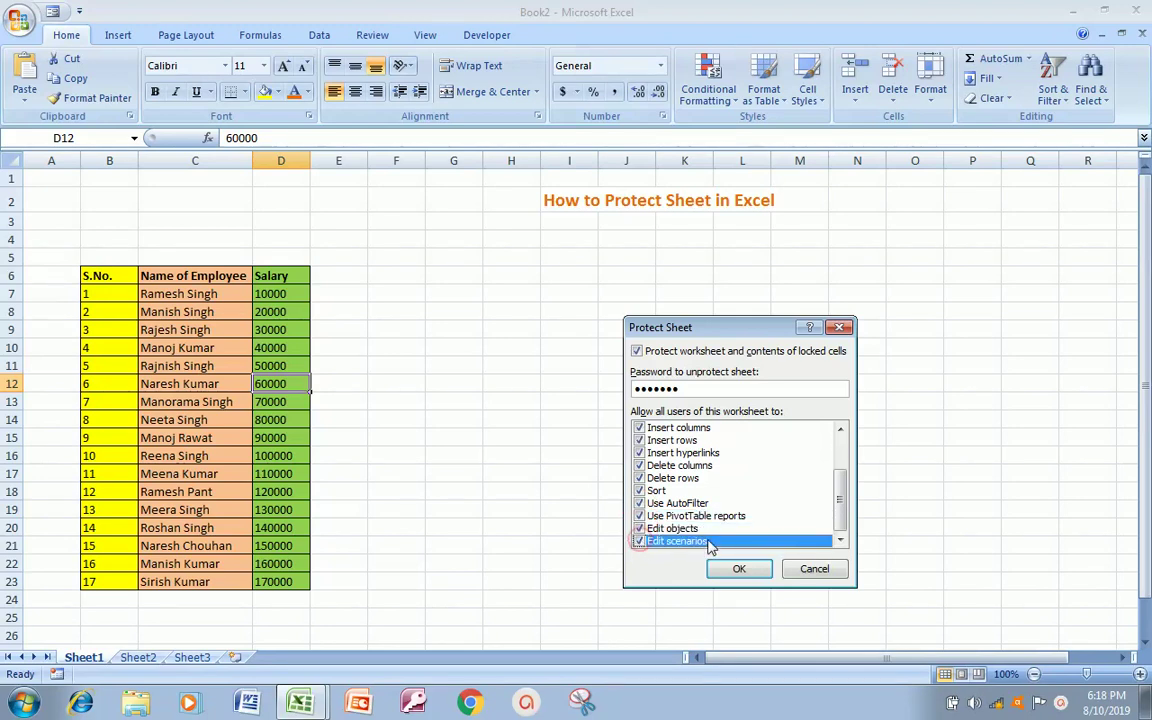
pyautogui.click(737, 568)
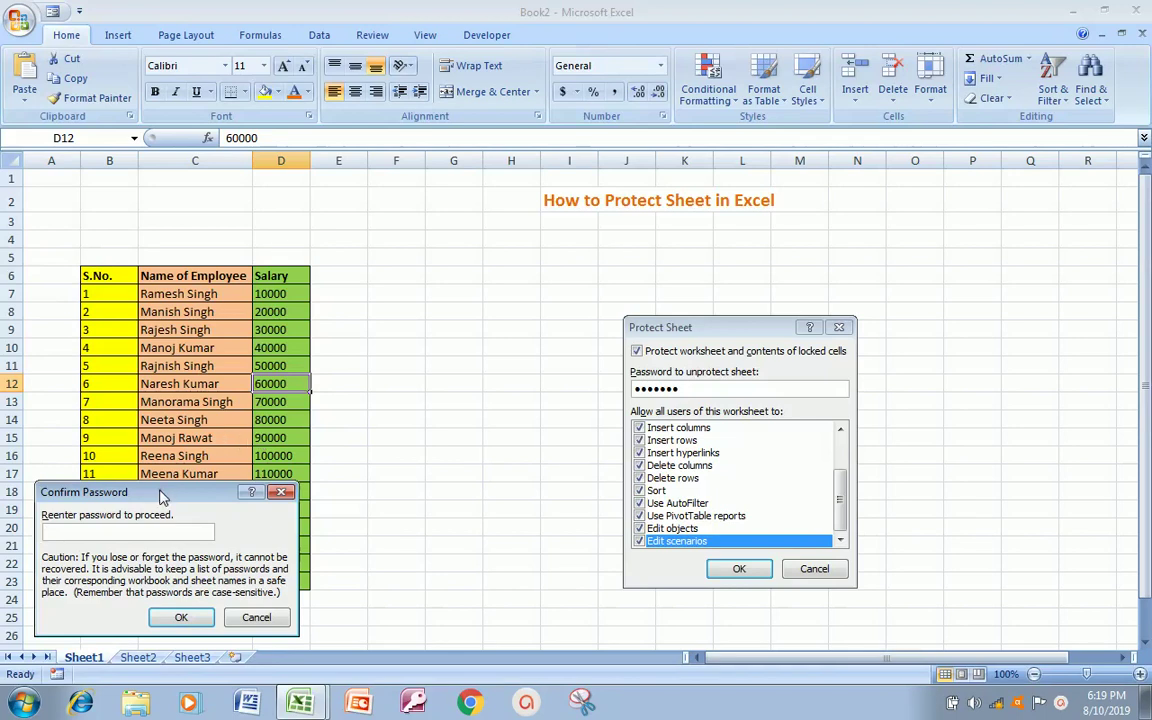
# Step: Retype the same protection password in the Confirm Password dialog
pyautogui.moveTo(163, 497); pyautogui.dragTo(449, 331)
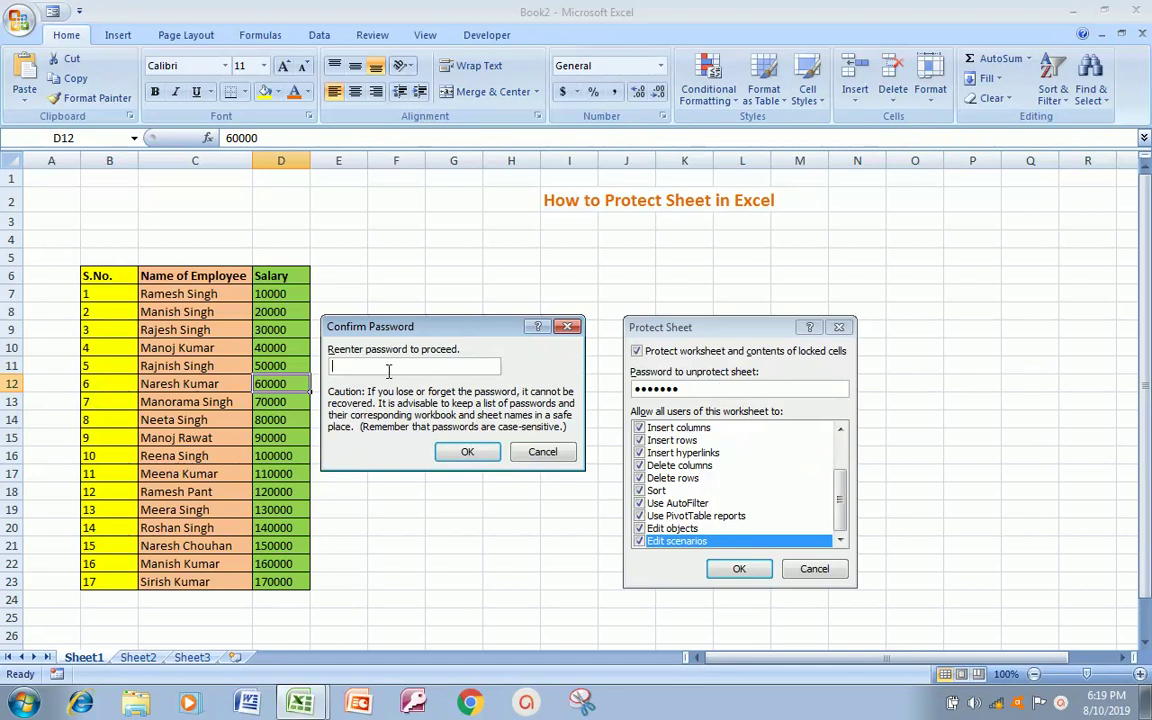
pyautogui.click(465, 452)
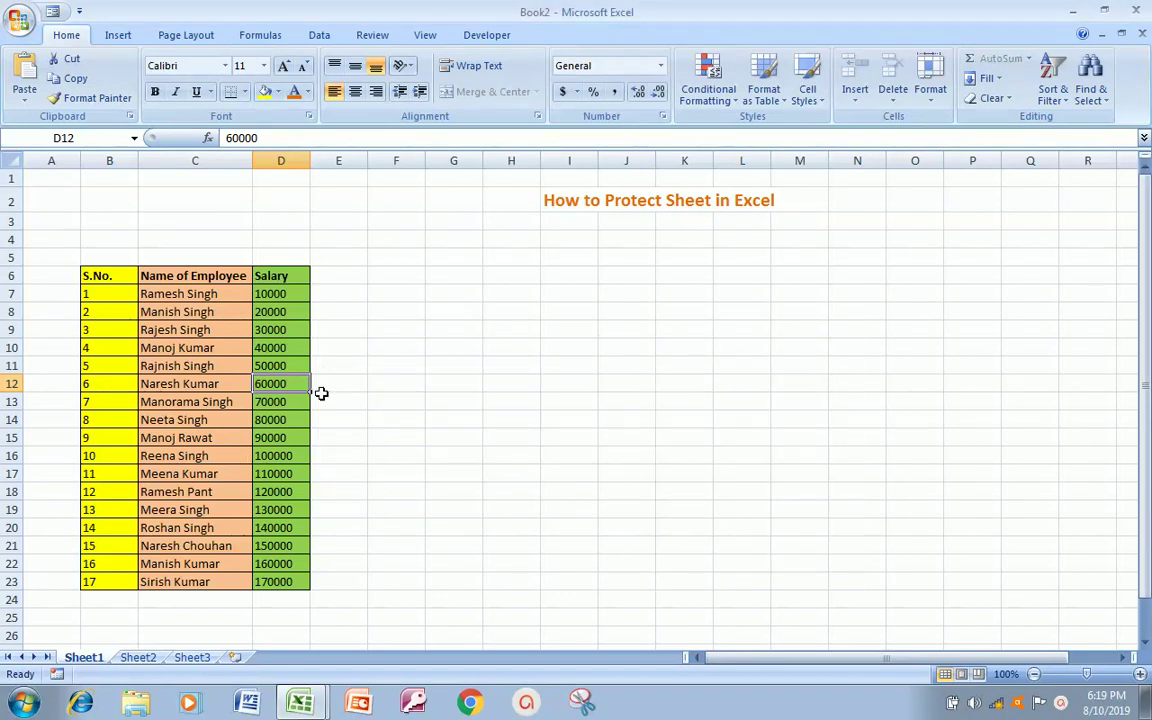
pyautogui.click(220, 347)
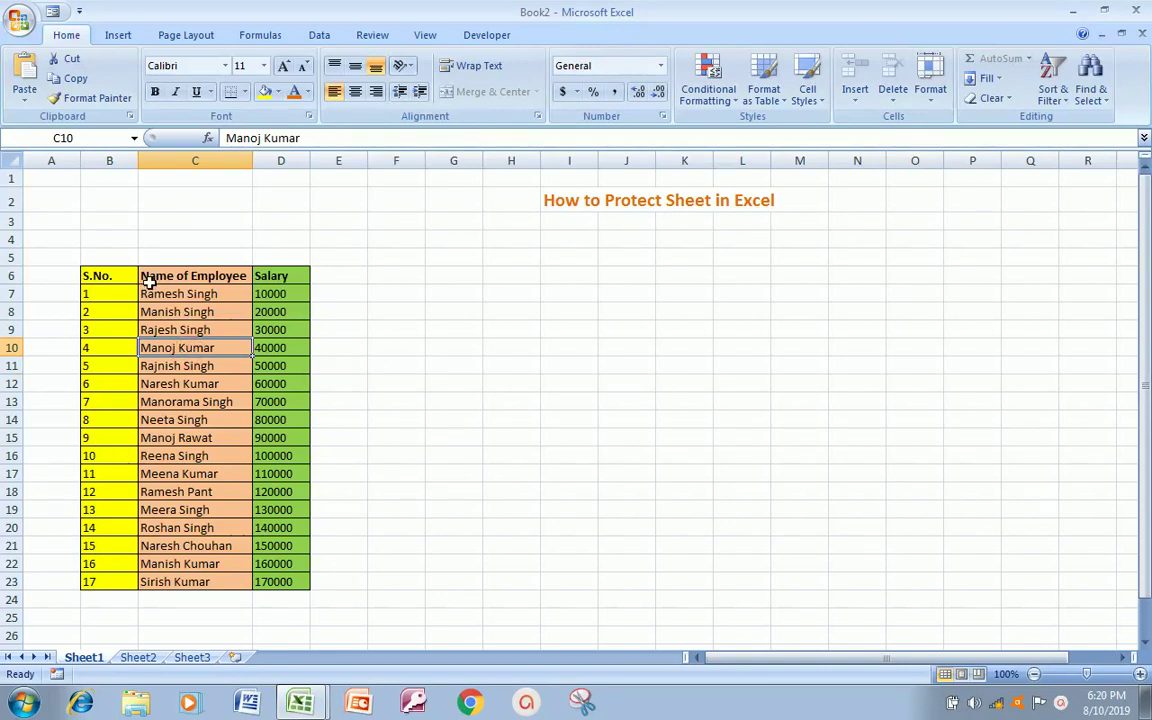
pyautogui.click(180, 330)
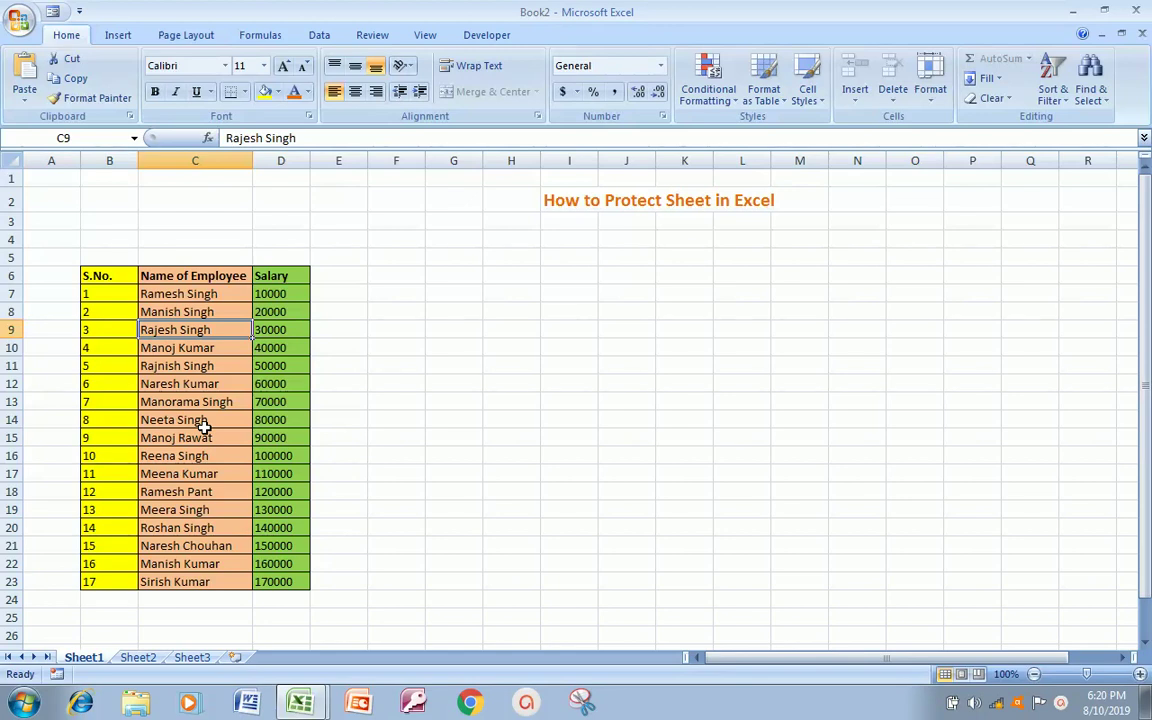
pyautogui.click(289, 330)
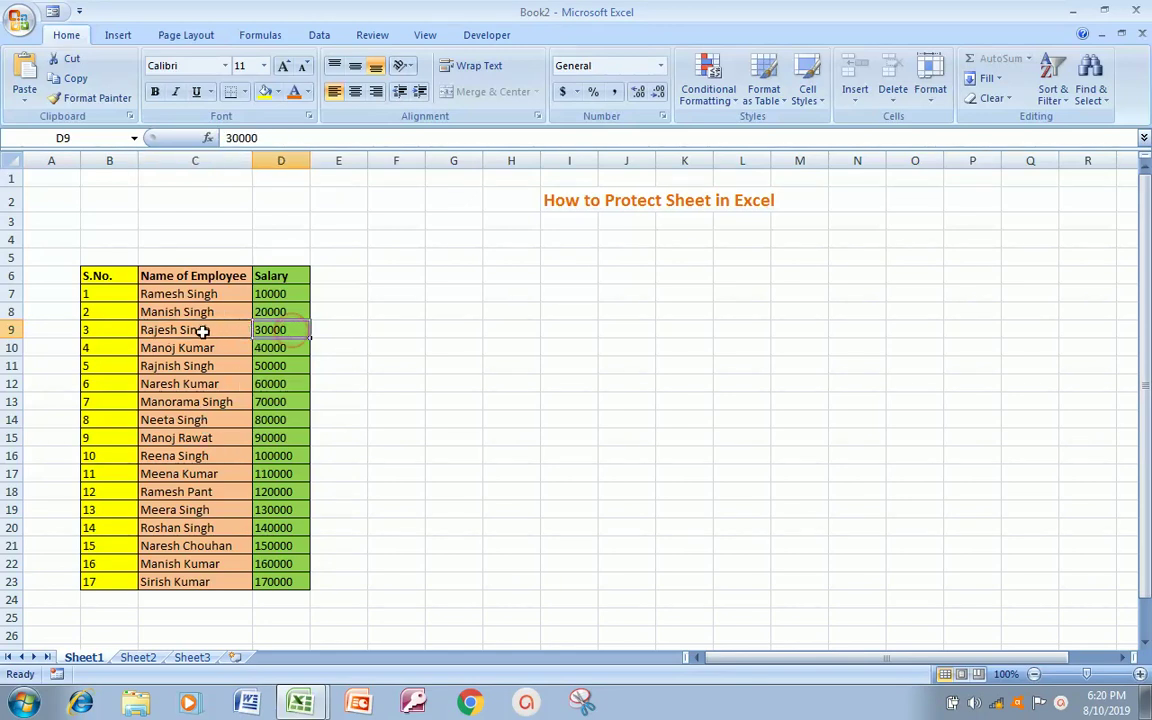
pyautogui.click(202, 330)
pyautogui.doubleClick(202, 330)
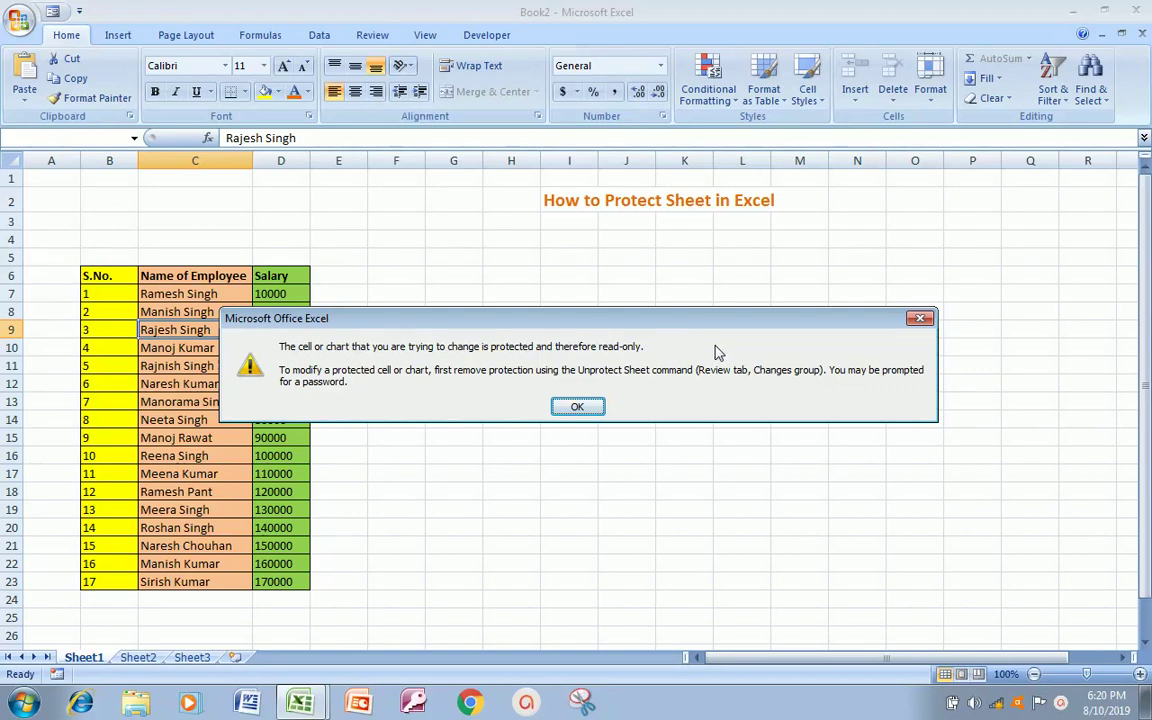
pyautogui.press('Return')
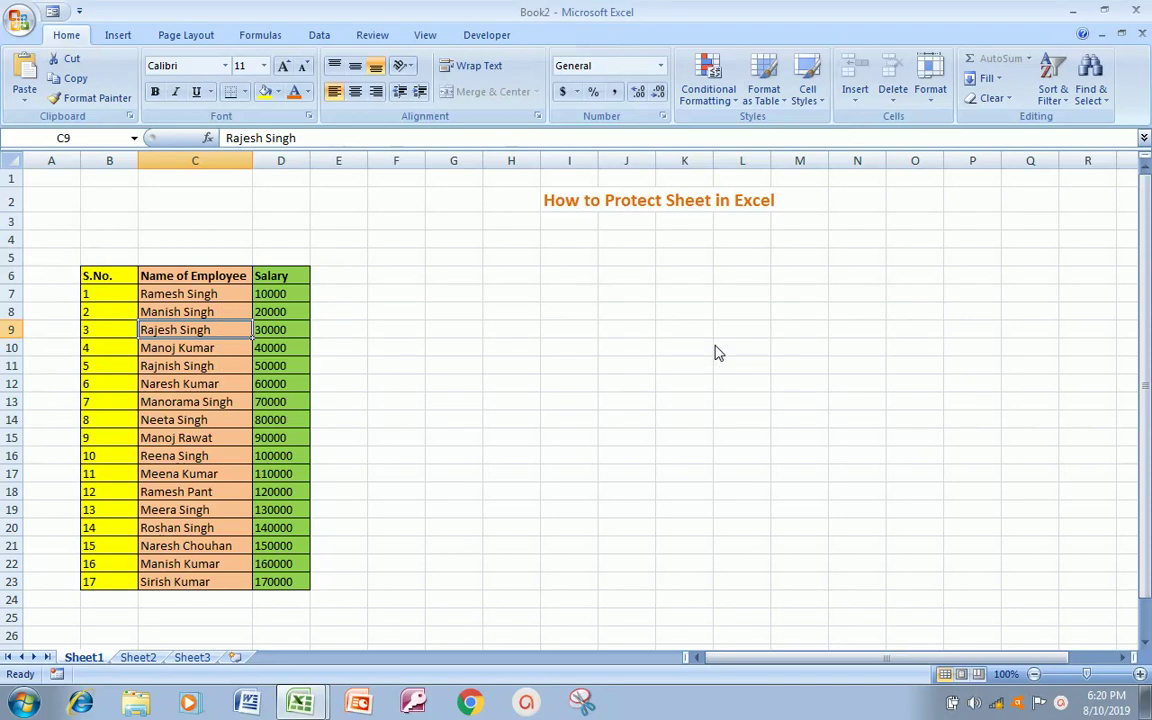
pyautogui.click(180, 421)
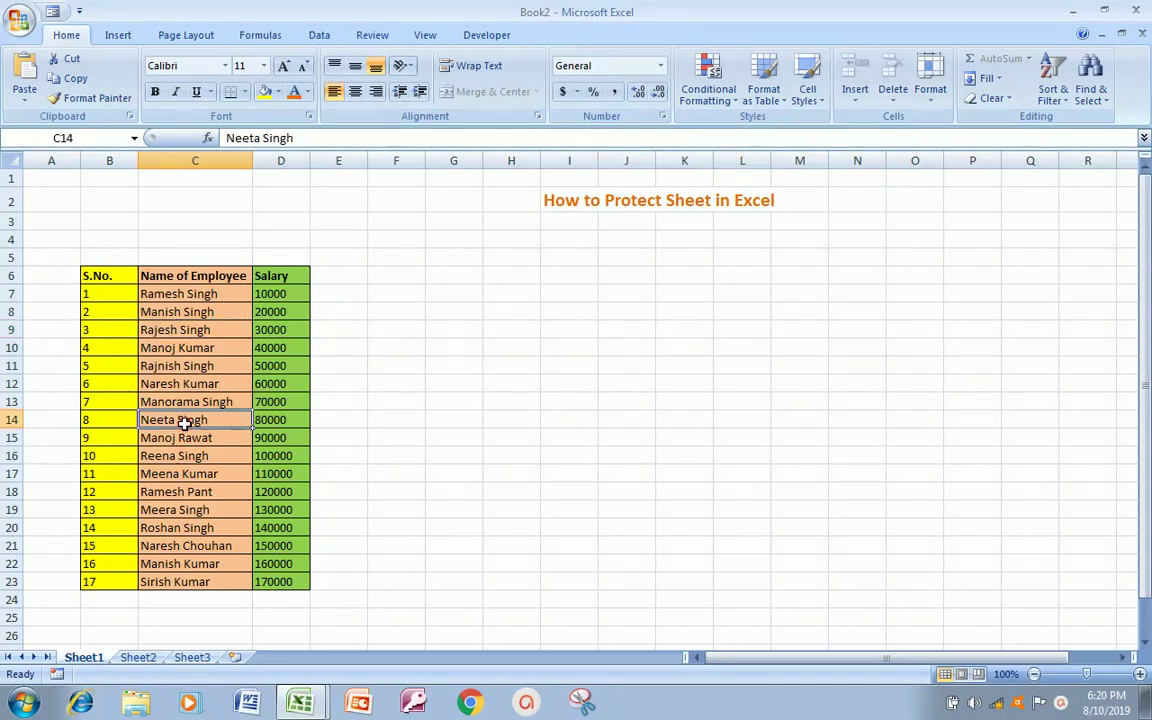
pyautogui.doubleClick(175, 423)
pyautogui.press('Return')
pyautogui.click(201, 510)
pyautogui.doubleClick(201, 510)
pyautogui.press('Return')
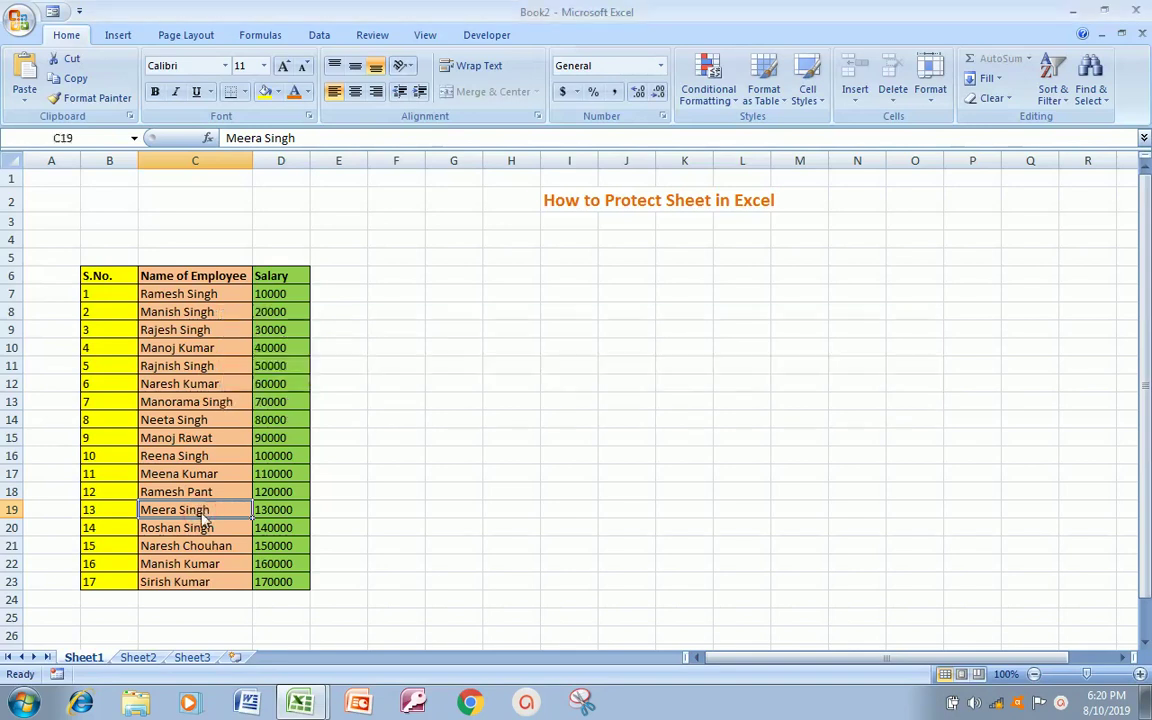
pyautogui.click(204, 438)
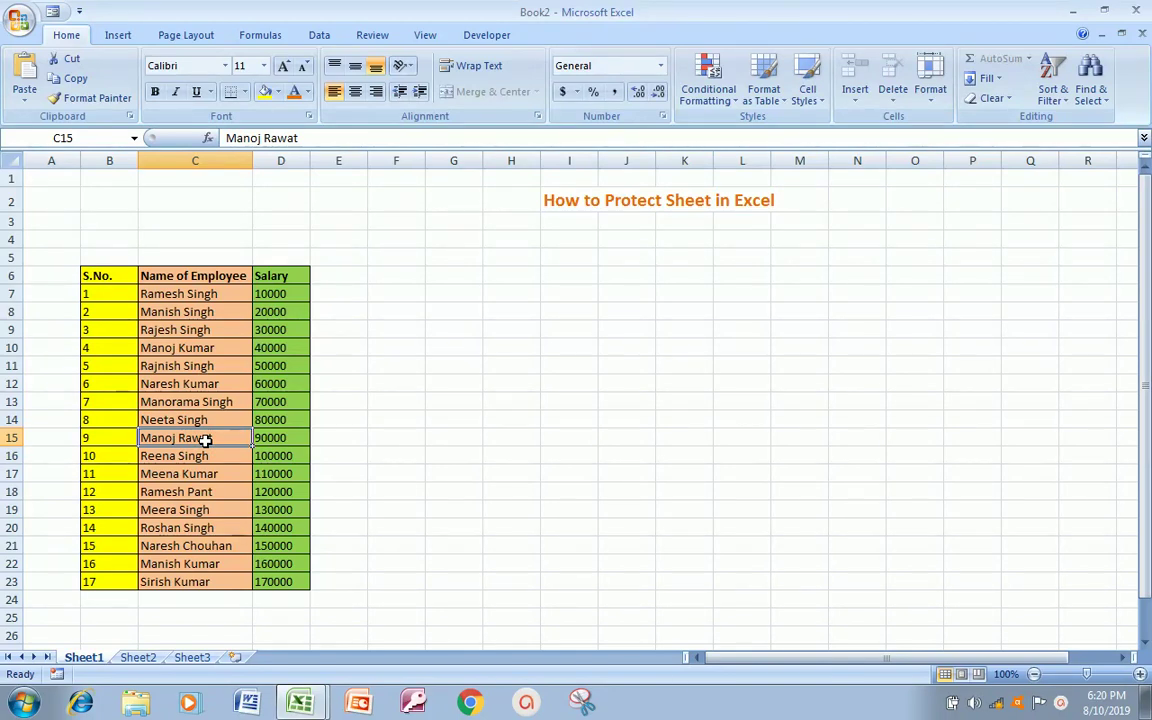
# Step: Unprotect Sheet1 by entering its password in the Unprotect Sheet prompt
pyautogui.rightClick(87, 660)
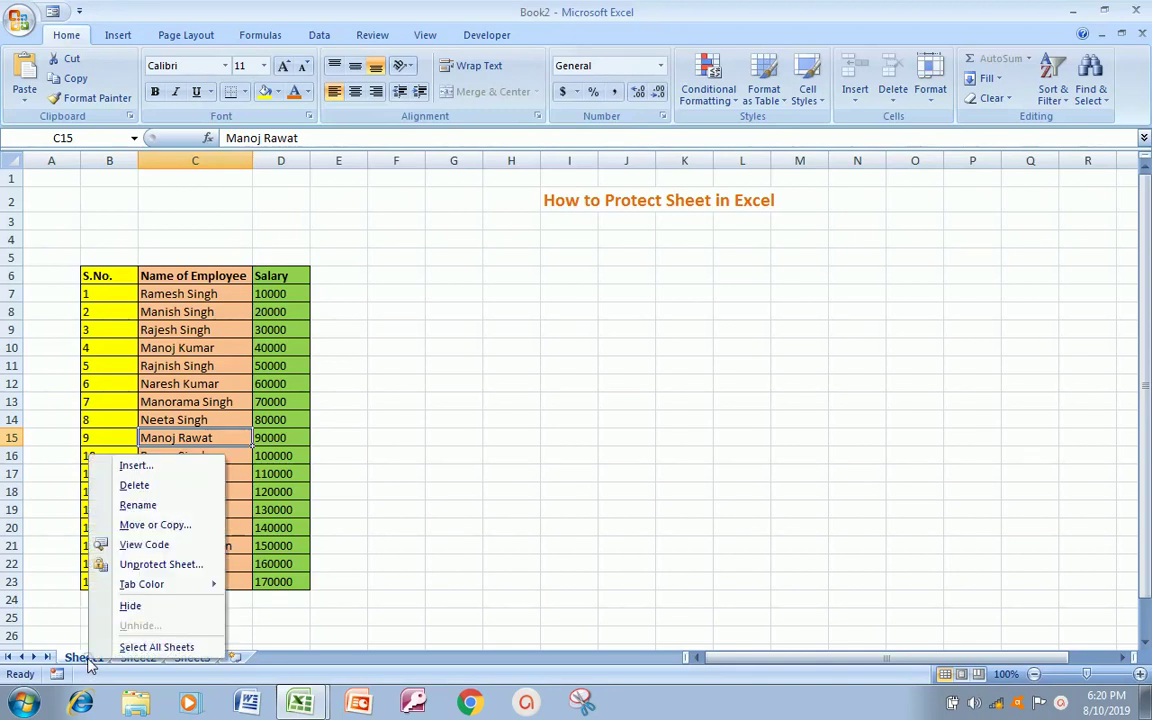
pyautogui.click(152, 564)
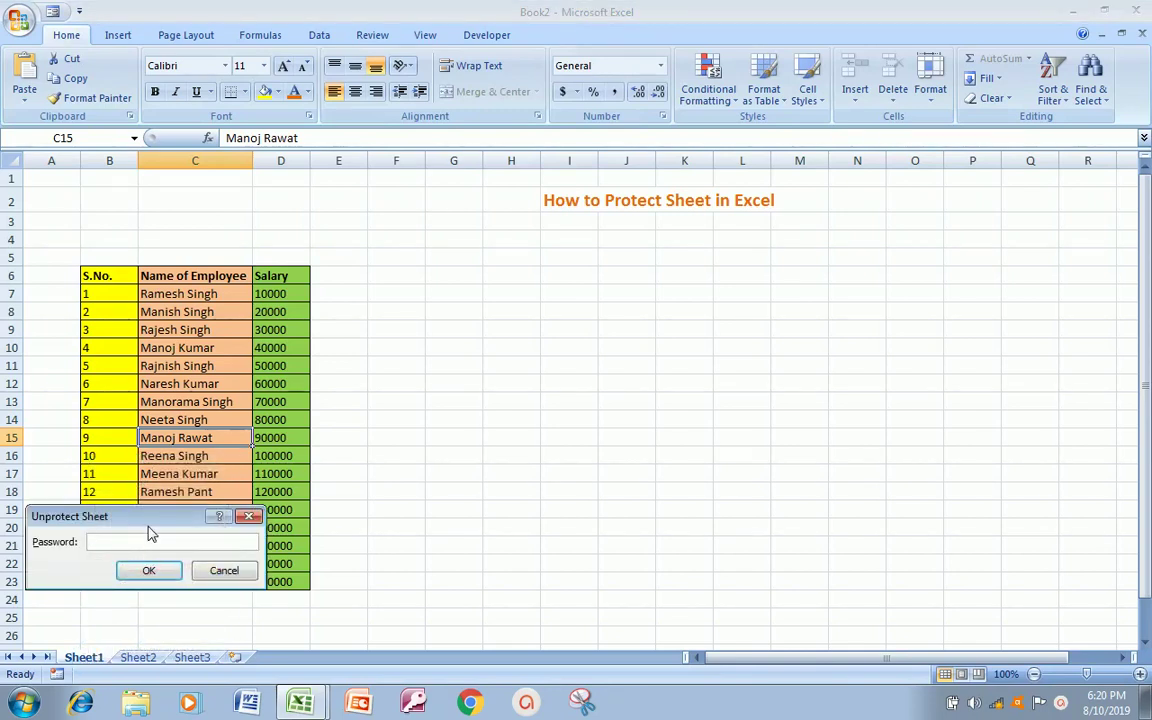
pyautogui.moveTo(147, 528); pyautogui.dragTo(811, 366)
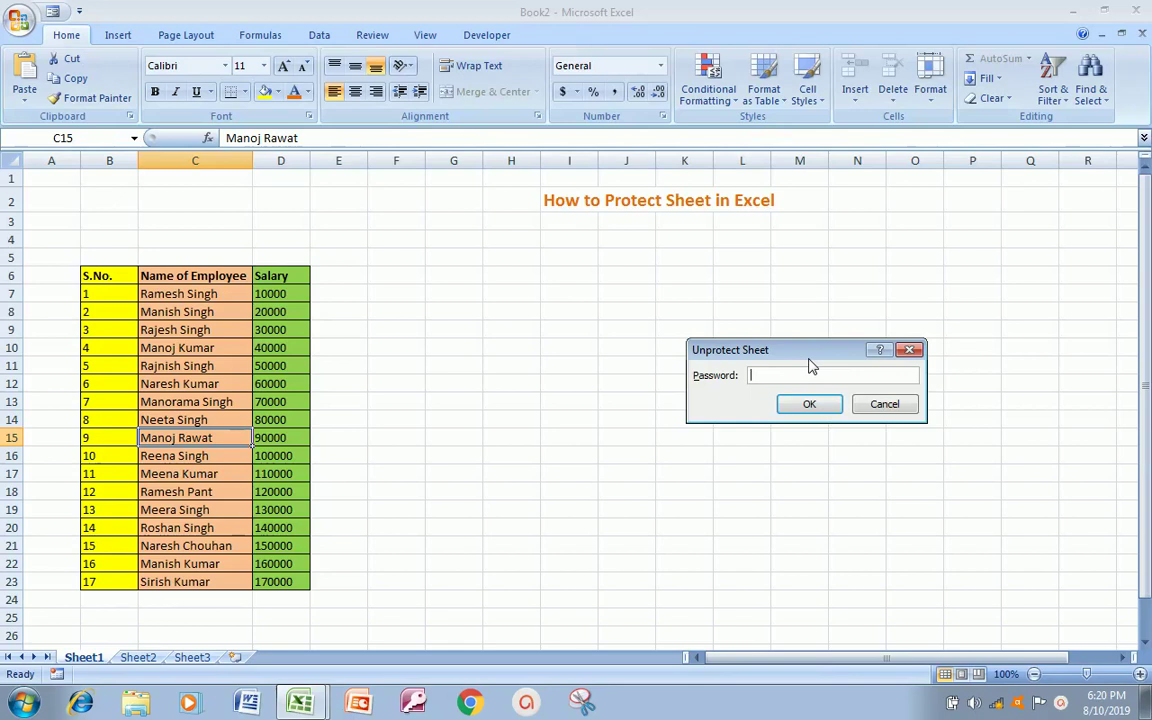
pyautogui.click(810, 405)
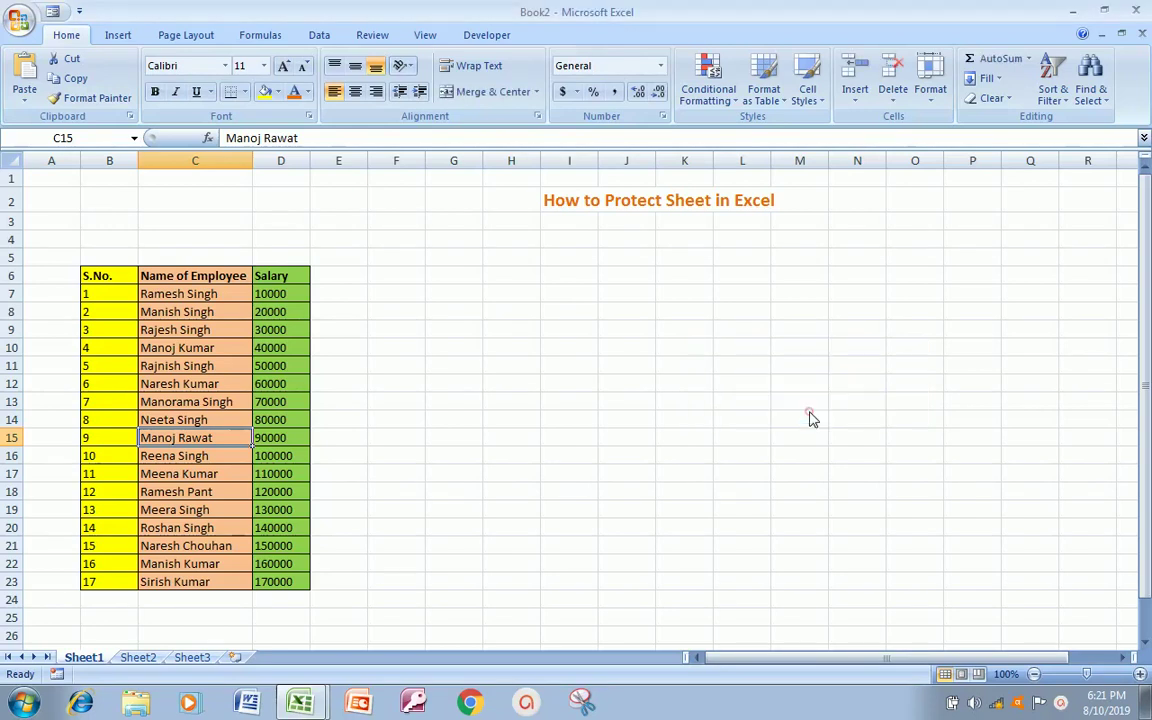
# Step: Overwrite the fifth employee's name in cell C11 with the new name
pyautogui.click(205, 367)
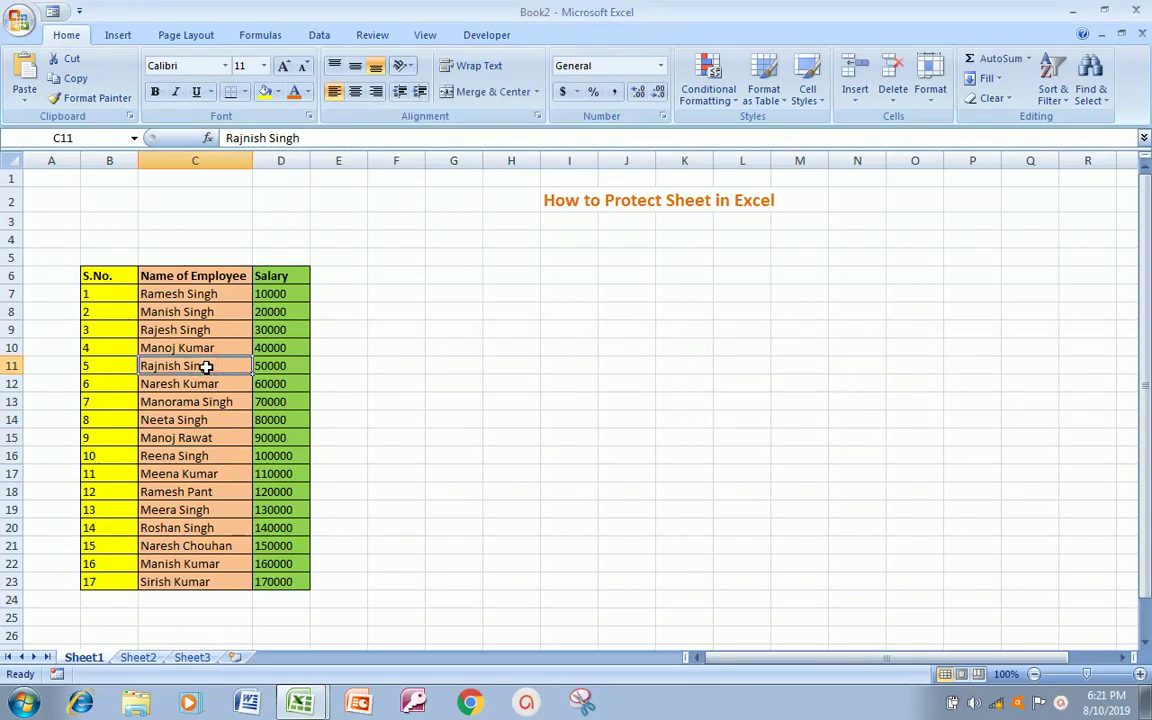
pyautogui.write('Kamlesh')
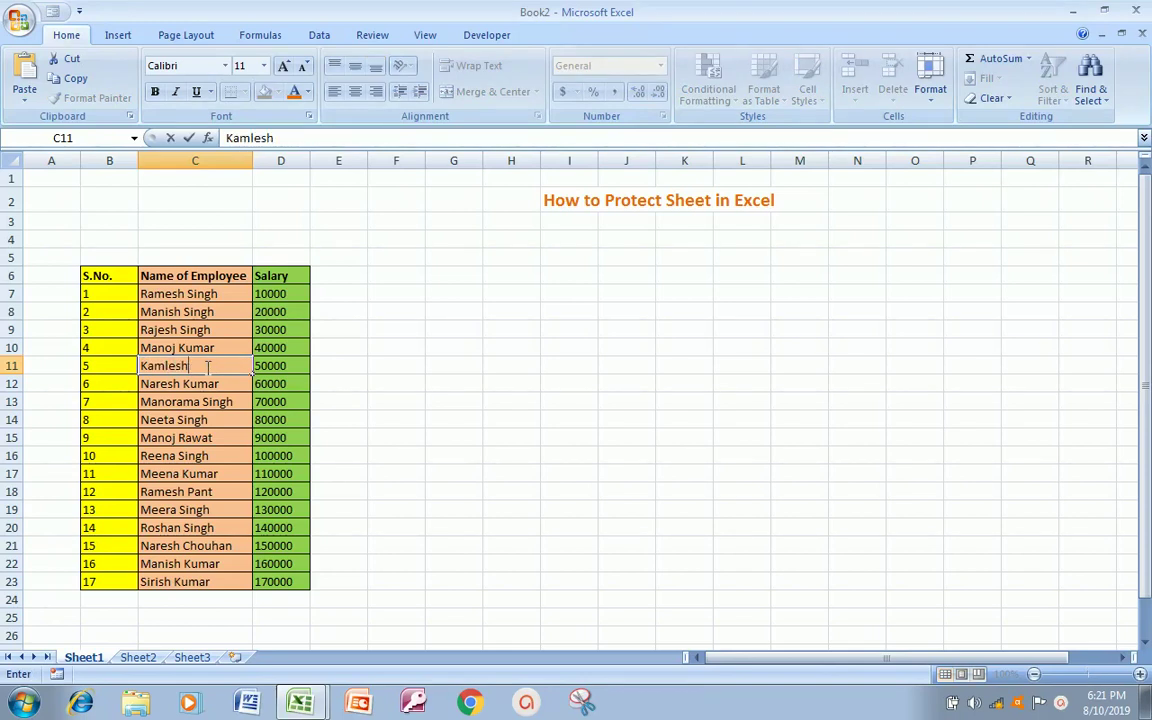
pyautogui.press('Return')
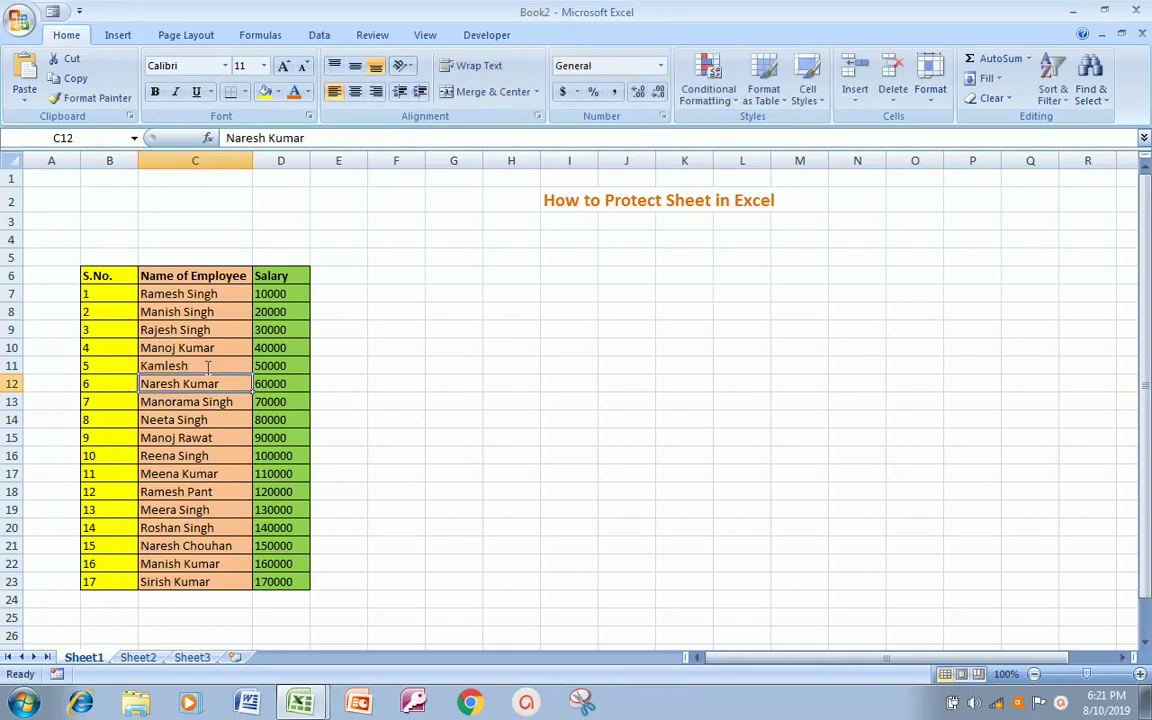
pyautogui.click(189, 367)
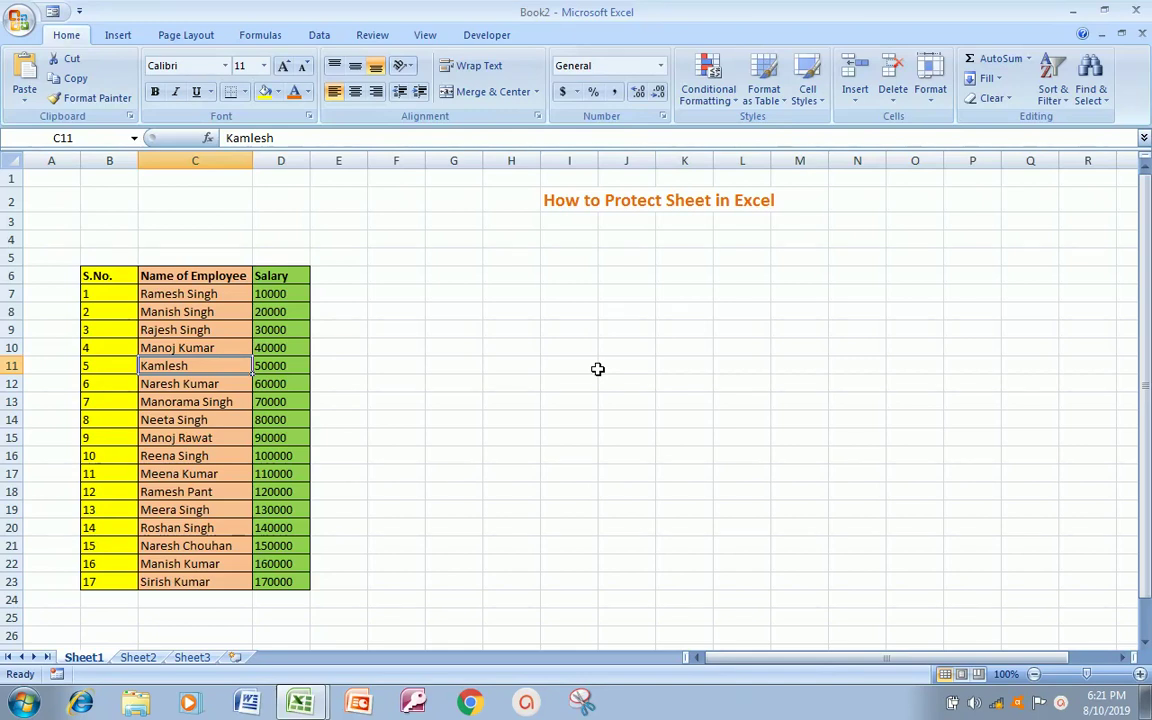
# Step: Open Protect Sheet for Sheet1 and untick selecting unlocked cells, formatting, inserting and deleting permissions
pyautogui.rightClick(88, 658)
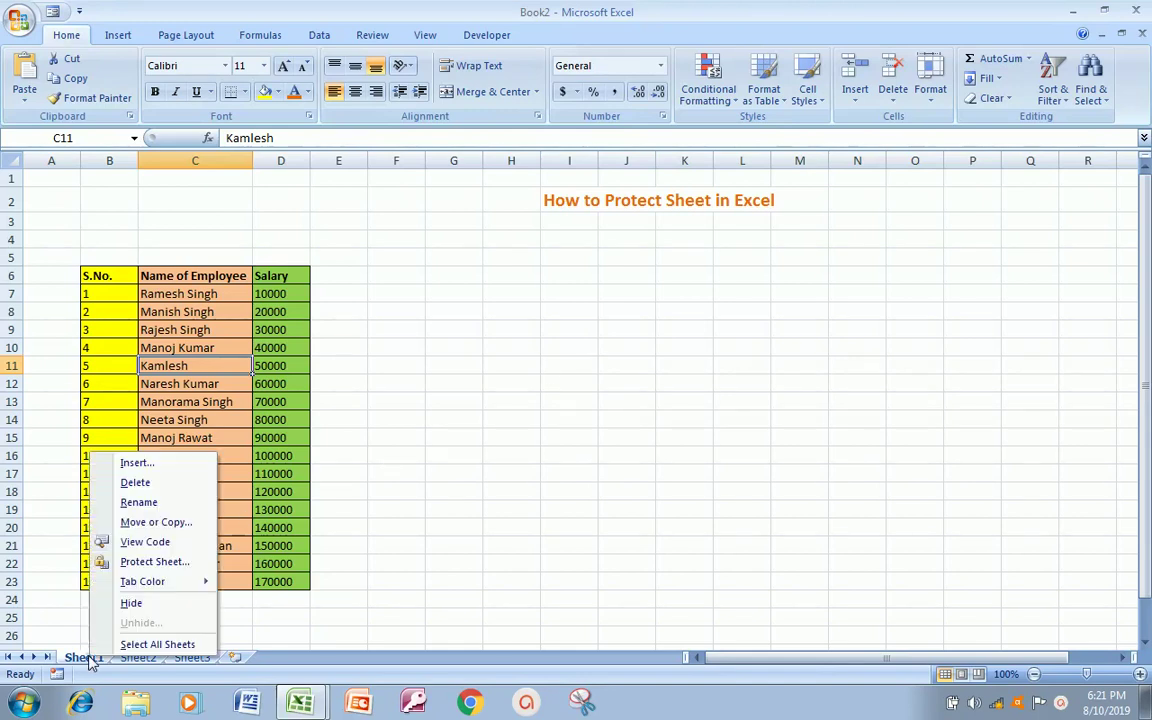
pyautogui.click(155, 563)
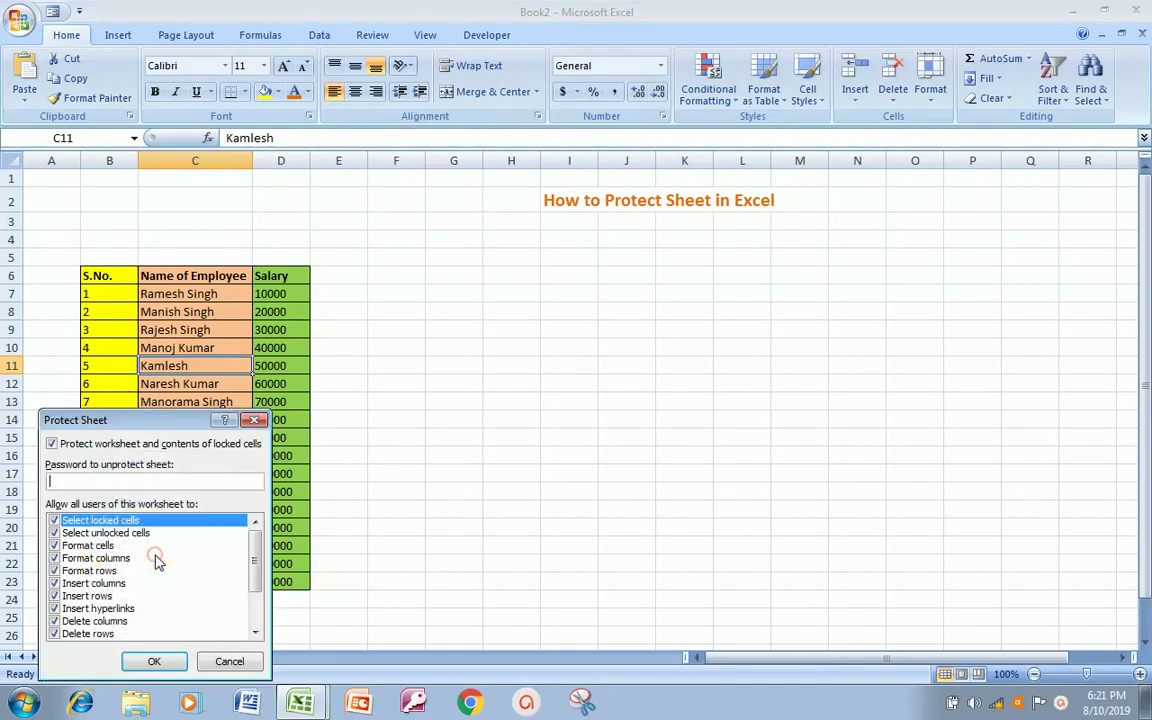
pyautogui.moveTo(175, 430)
pyautogui.mouseDown()
pyautogui.moveTo(524, 420)
pyautogui.moveTo(848, 324)
pyautogui.moveTo(913, 284)
pyautogui.mouseUp()
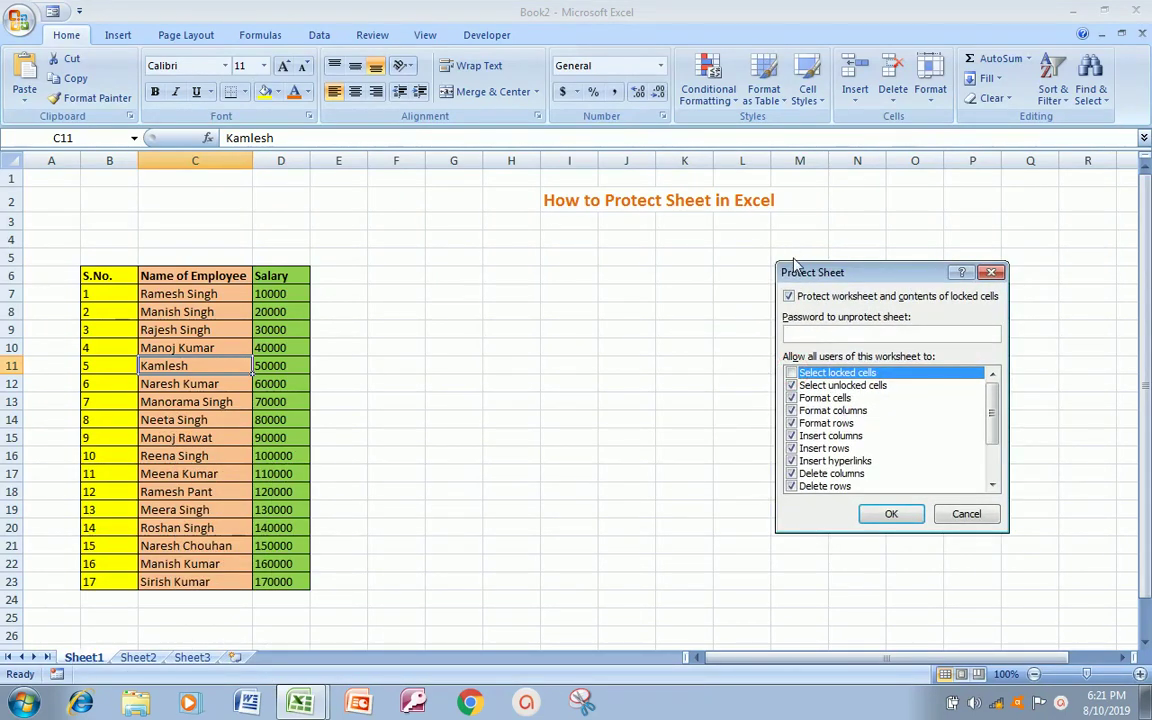
pyautogui.click(792, 385)
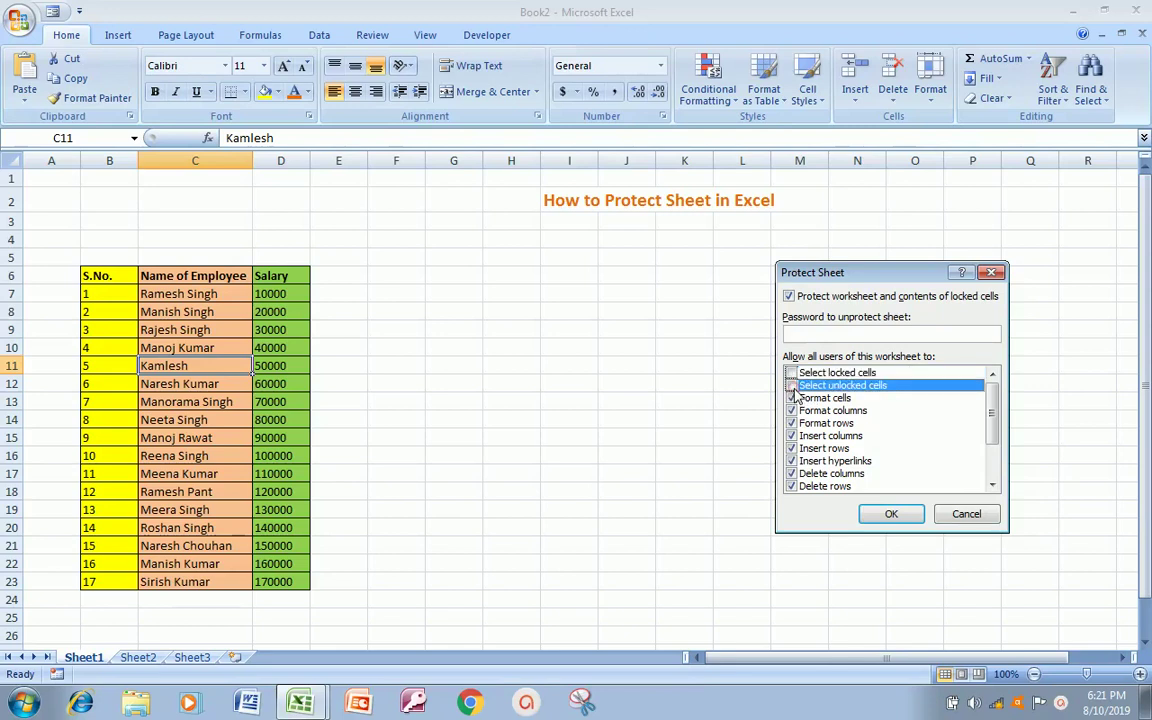
pyautogui.click(793, 410)
pyautogui.click(792, 397)
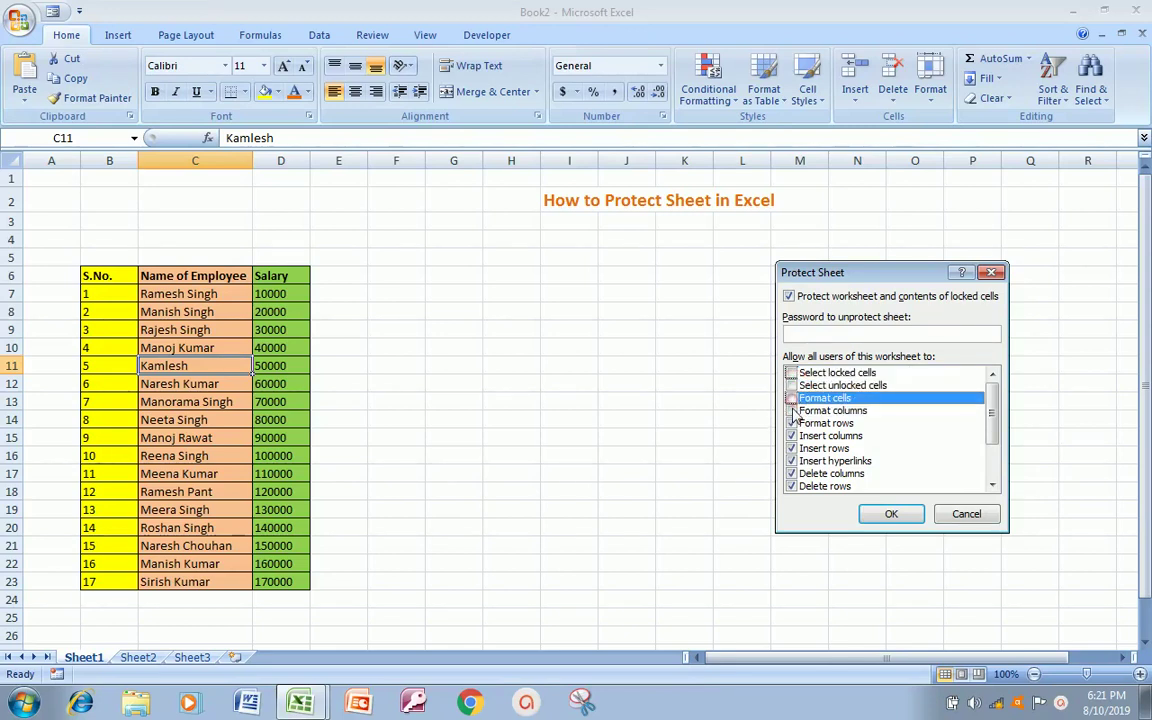
pyautogui.click(792, 423)
pyautogui.click(792, 436)
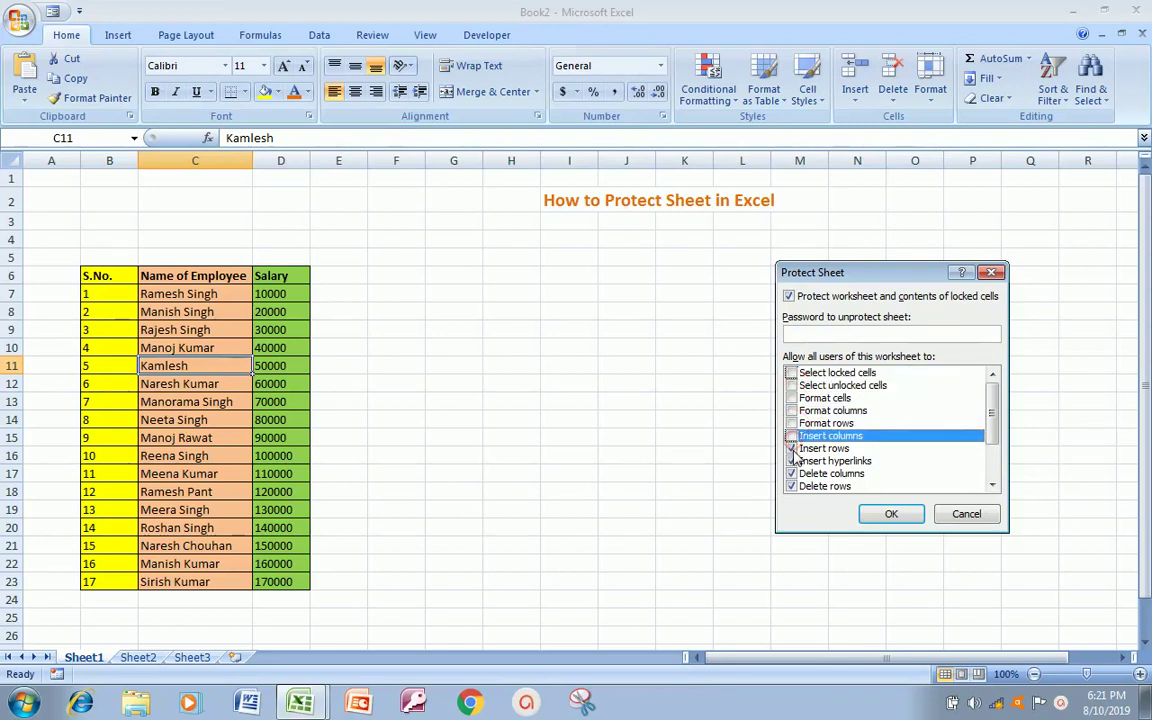
pyautogui.click(792, 448)
pyautogui.click(792, 461)
pyautogui.click(792, 473)
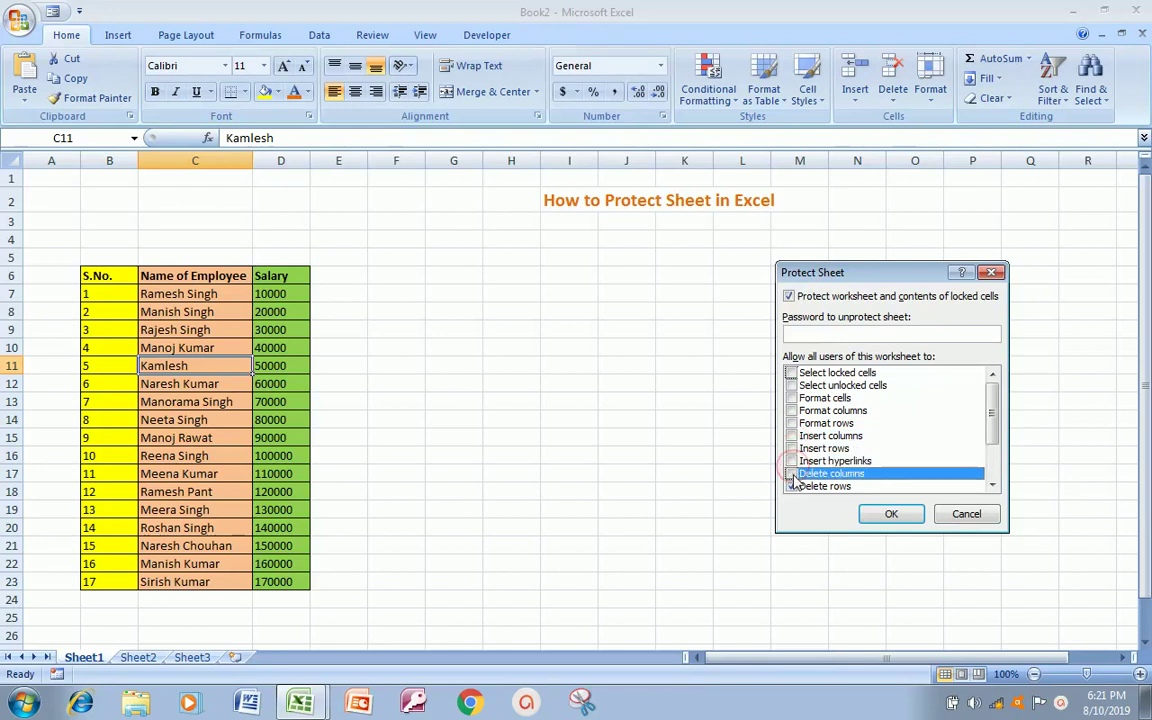
pyautogui.click(792, 486)
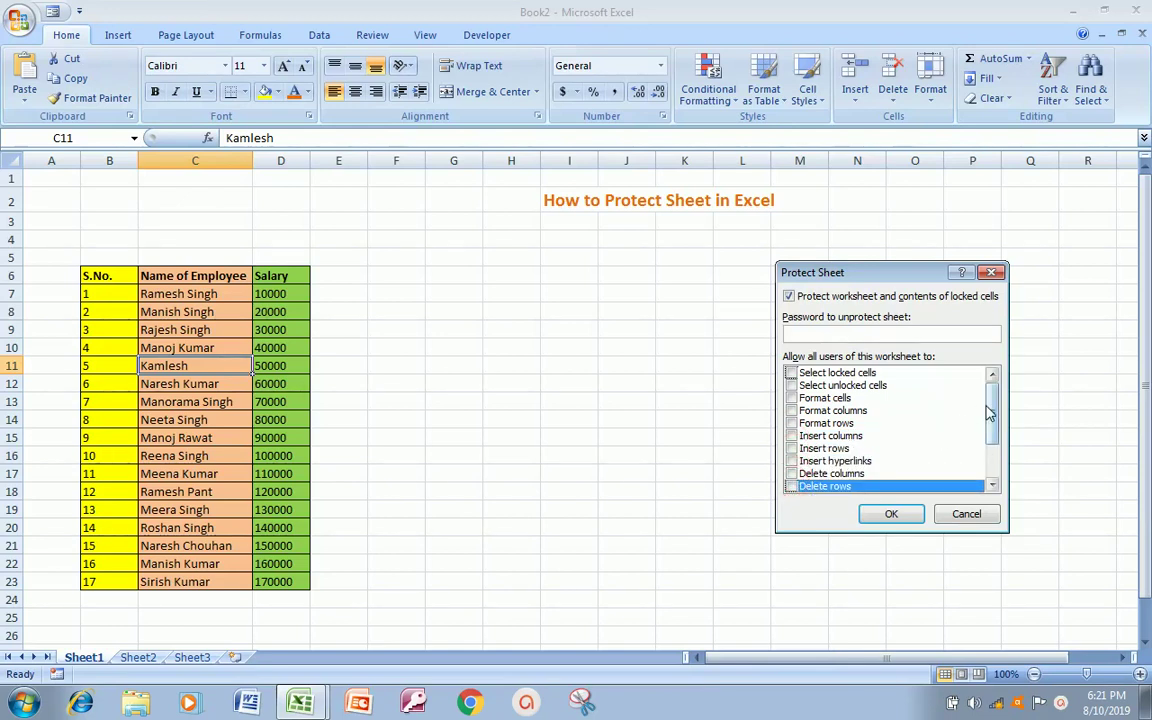
# Step: Untick sorting, AutoFilter, PivotTable and editing permissions, re-allow Insert columns, and apply without a password
pyautogui.moveTo(990, 415); pyautogui.dragTo(994, 472)
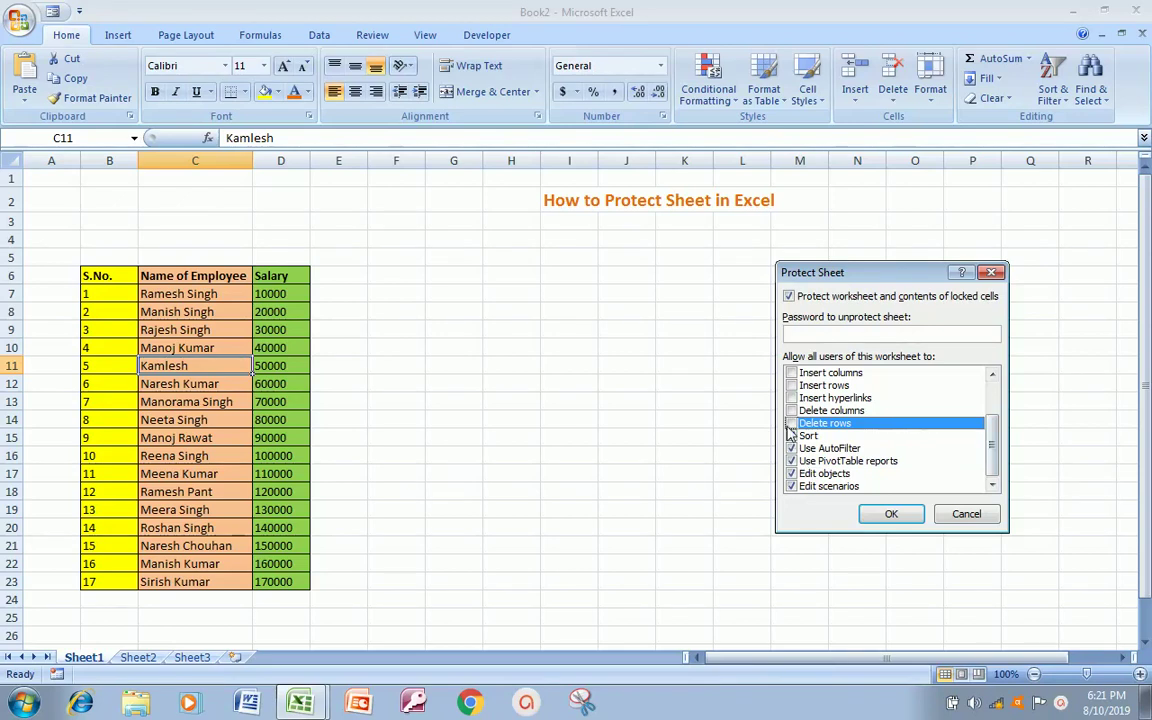
pyautogui.click(792, 448)
pyautogui.click(792, 436)
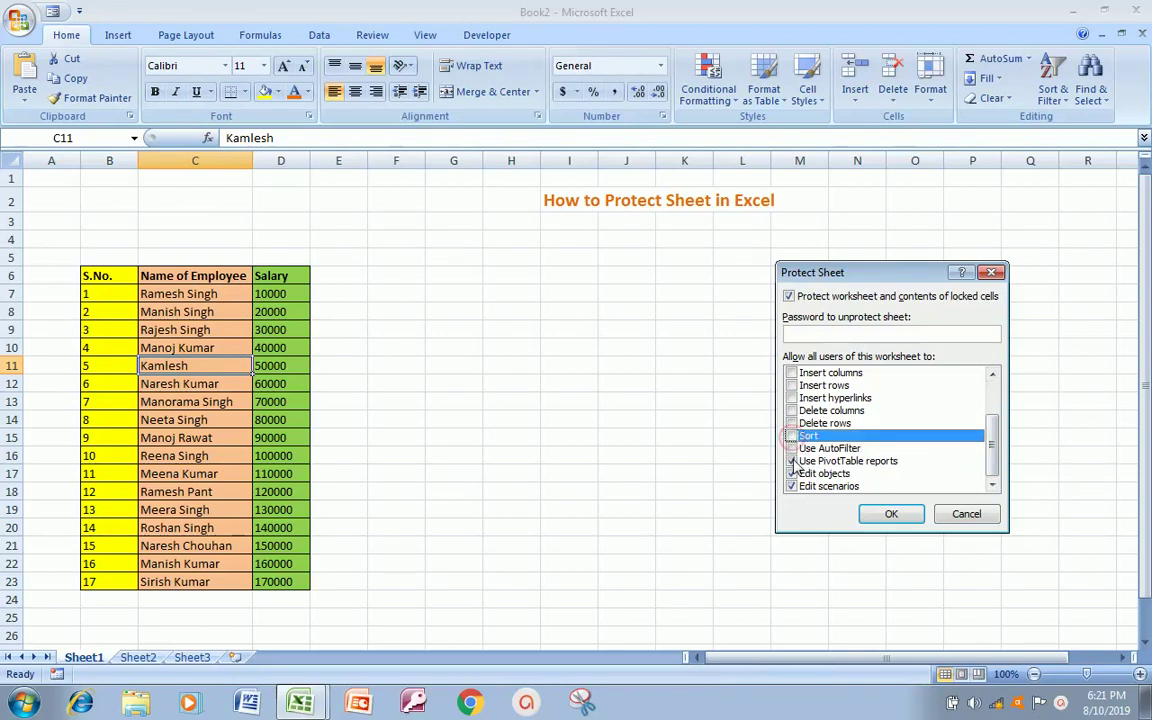
pyautogui.click(792, 461)
pyautogui.click(792, 473)
pyautogui.click(792, 486)
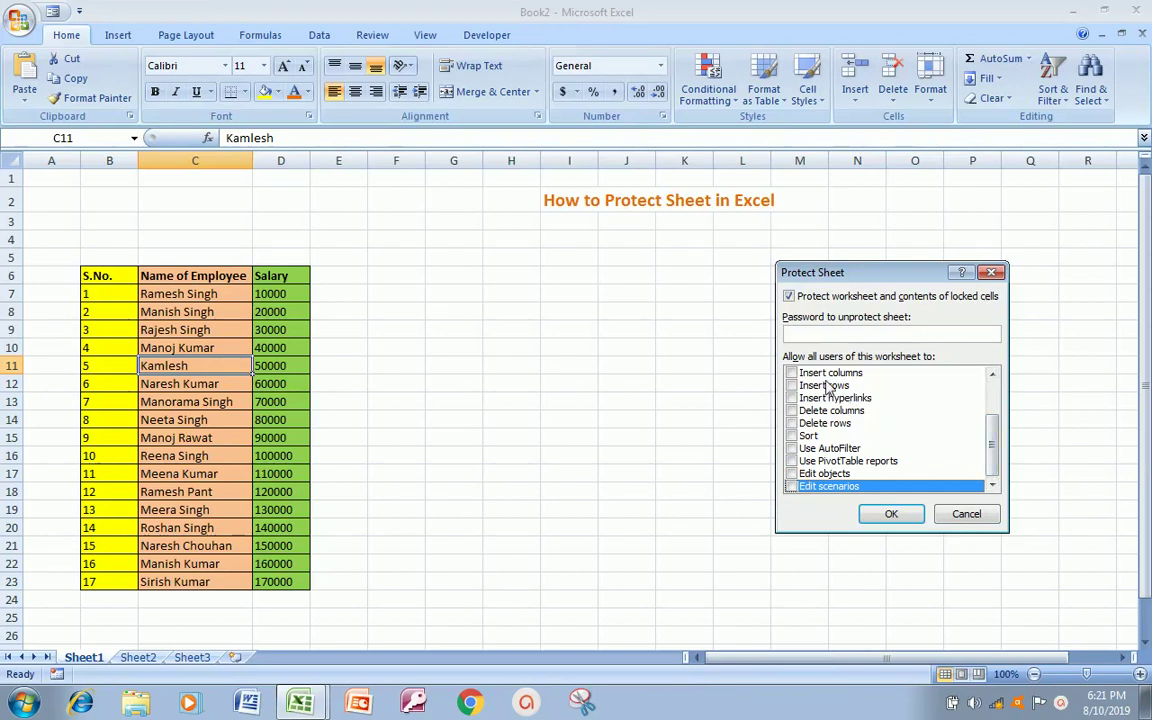
pyautogui.click(797, 373)
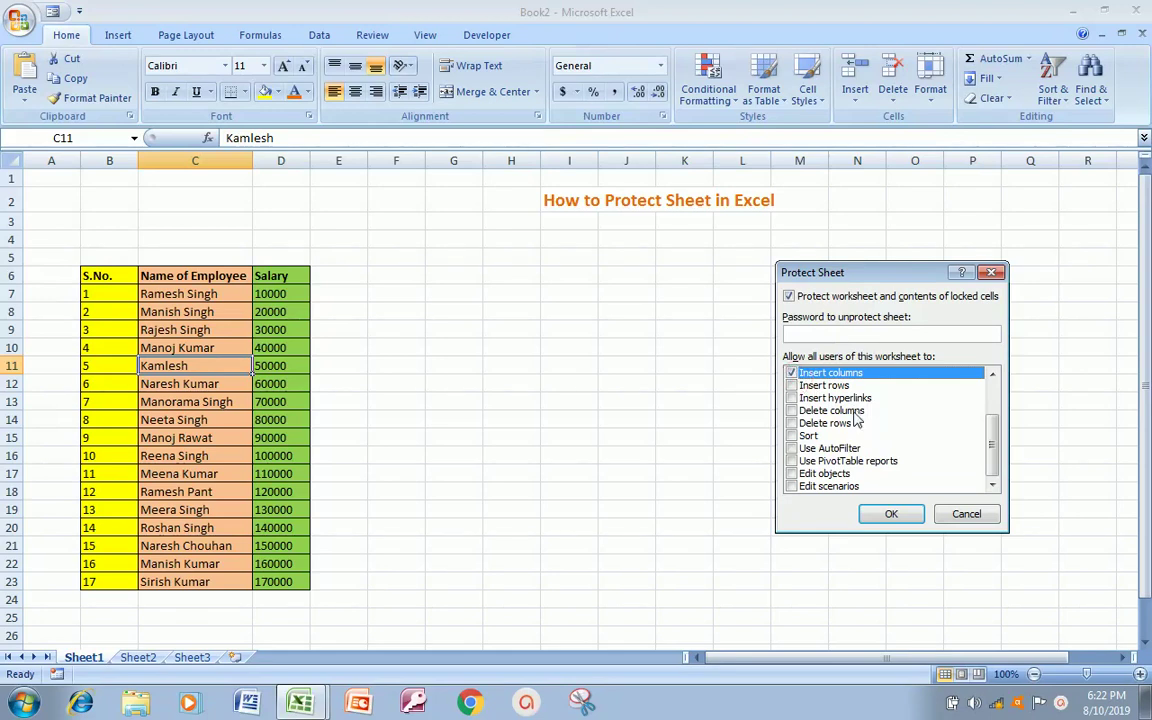
pyautogui.click(886, 513)
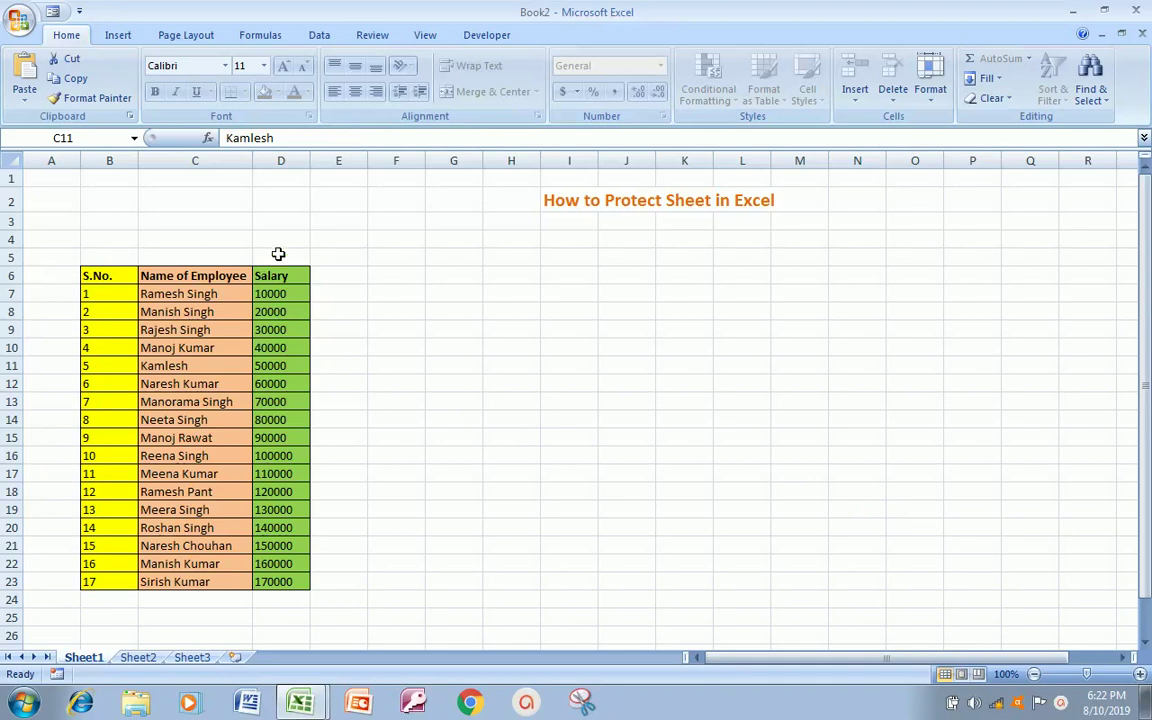
# Step: Try selecting and editing cells on the protected sheet, dismissing each read-only warning
pyautogui.click(280, 160)
pyautogui.click(279, 158)
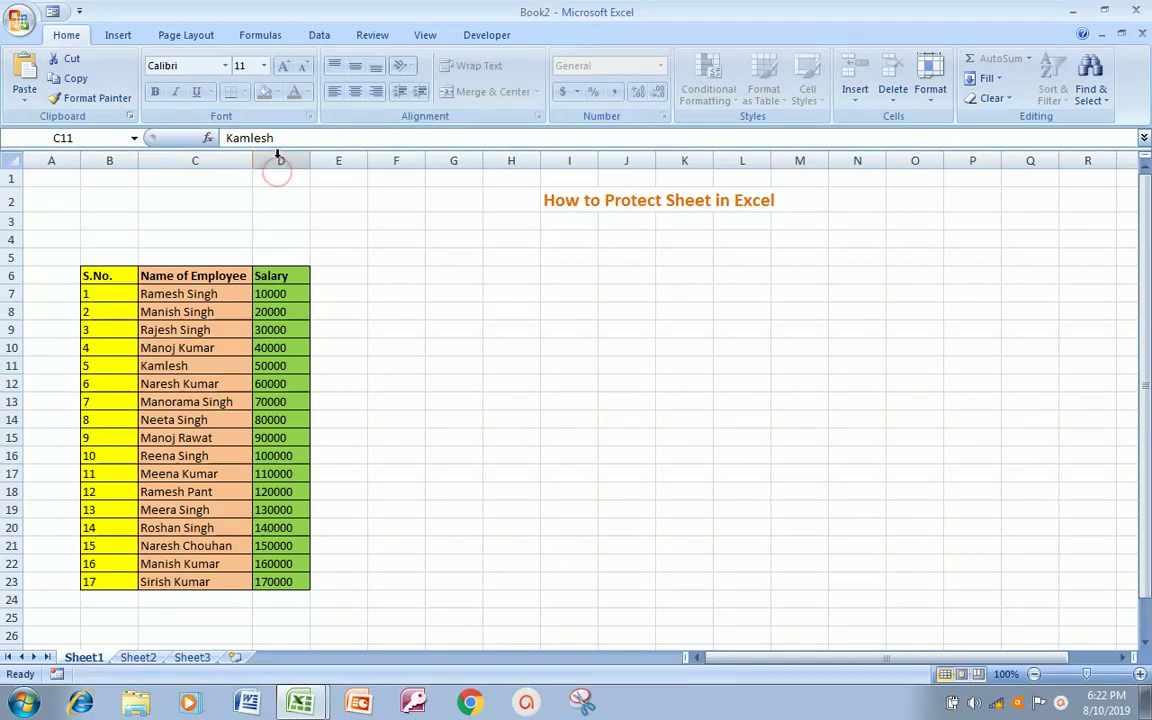
pyautogui.click(198, 180)
pyautogui.doubleClick(342, 263)
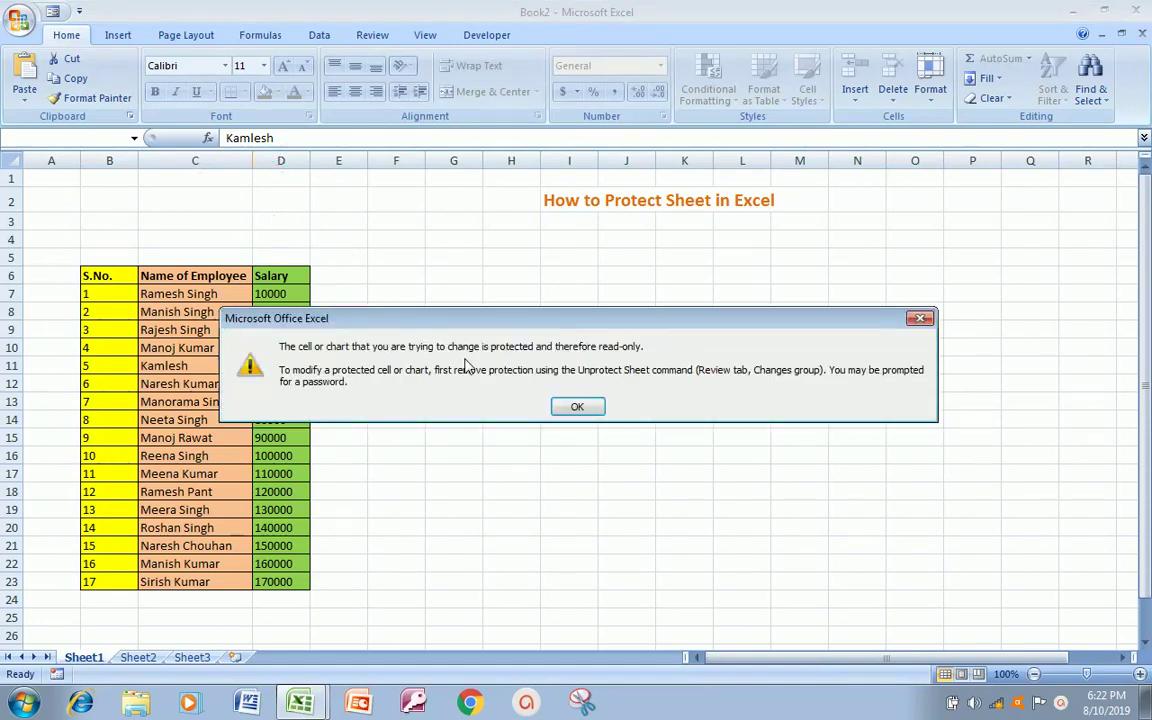
pyautogui.click(577, 405)
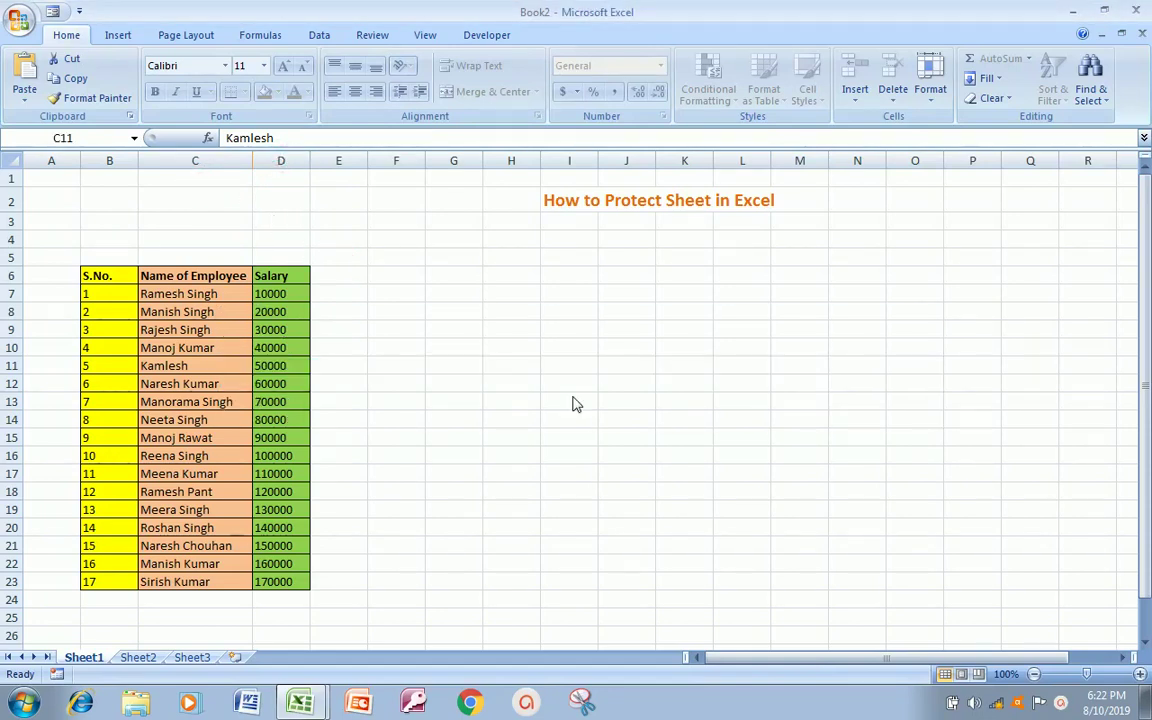
pyautogui.click(210, 293)
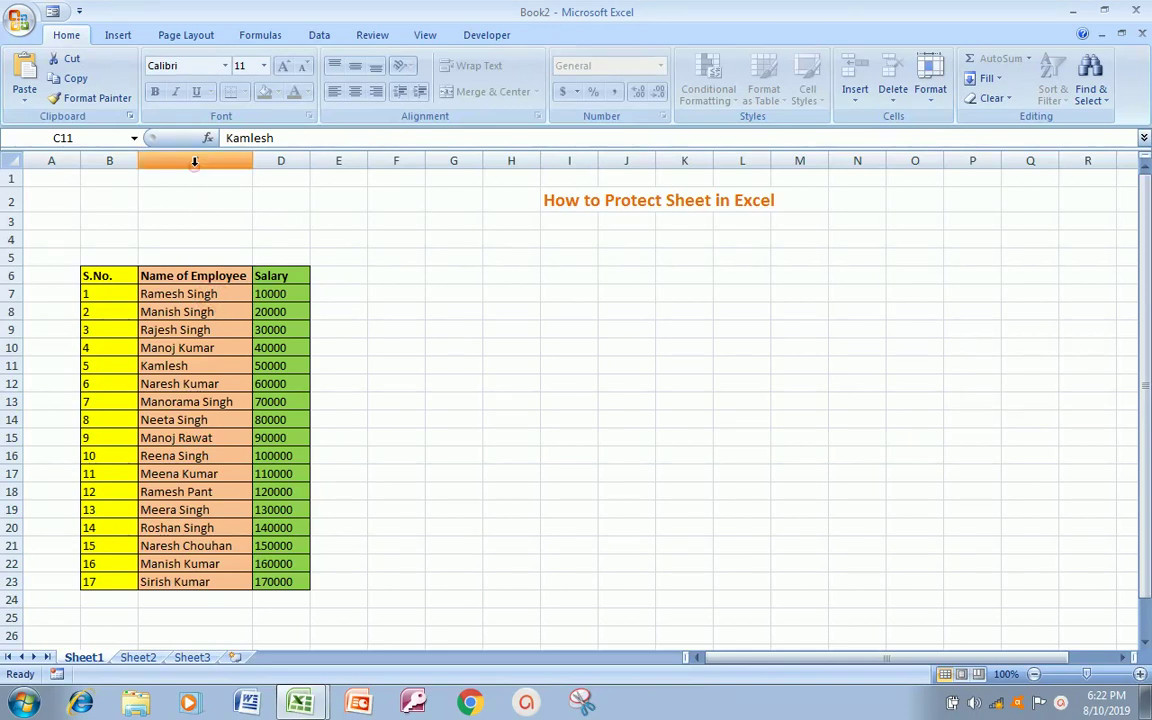
pyautogui.doubleClick(129, 186)
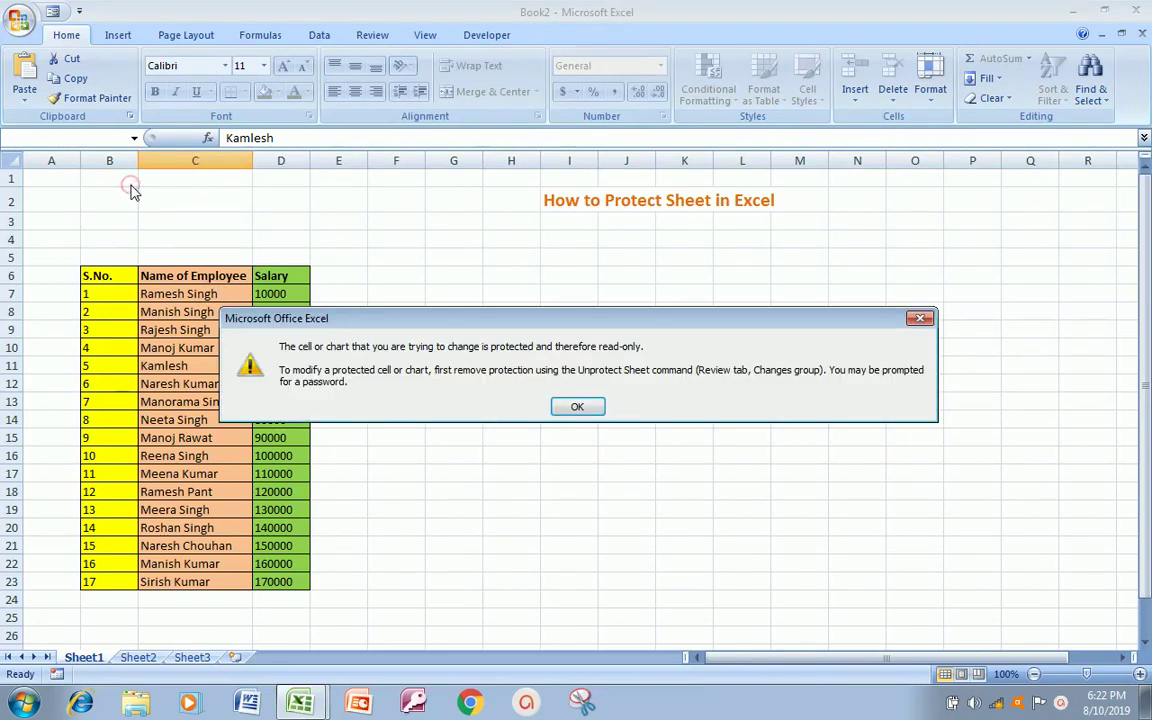
pyautogui.click(580, 409)
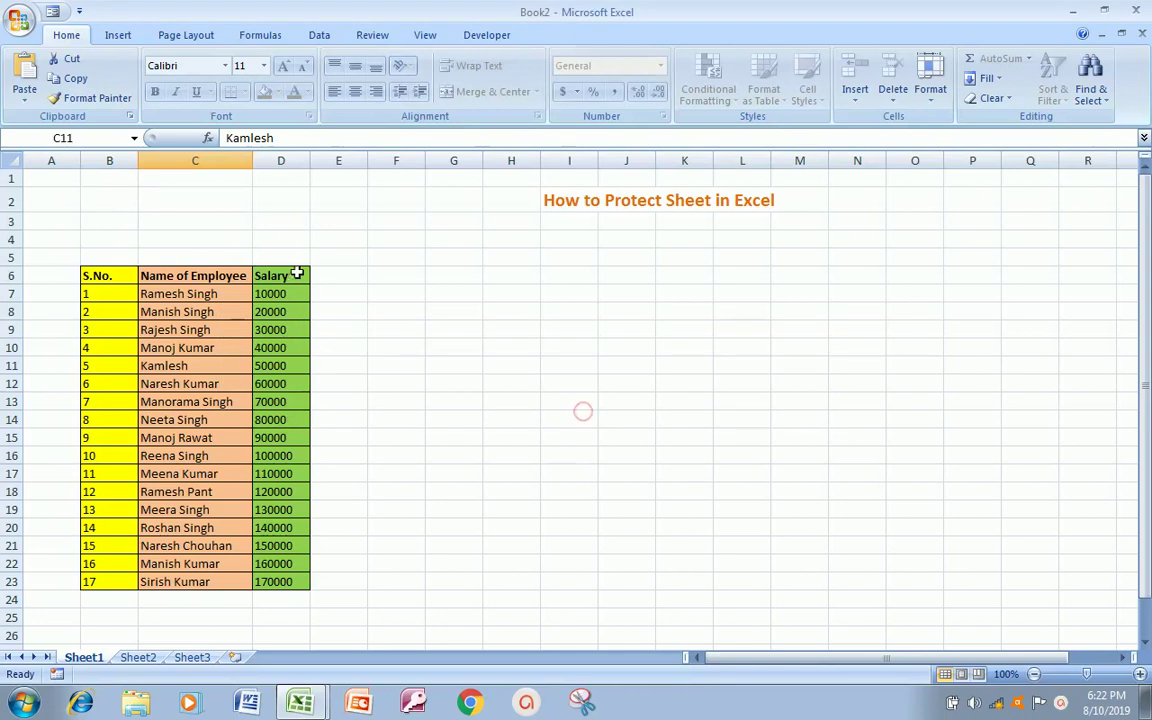
pyautogui.click(218, 182)
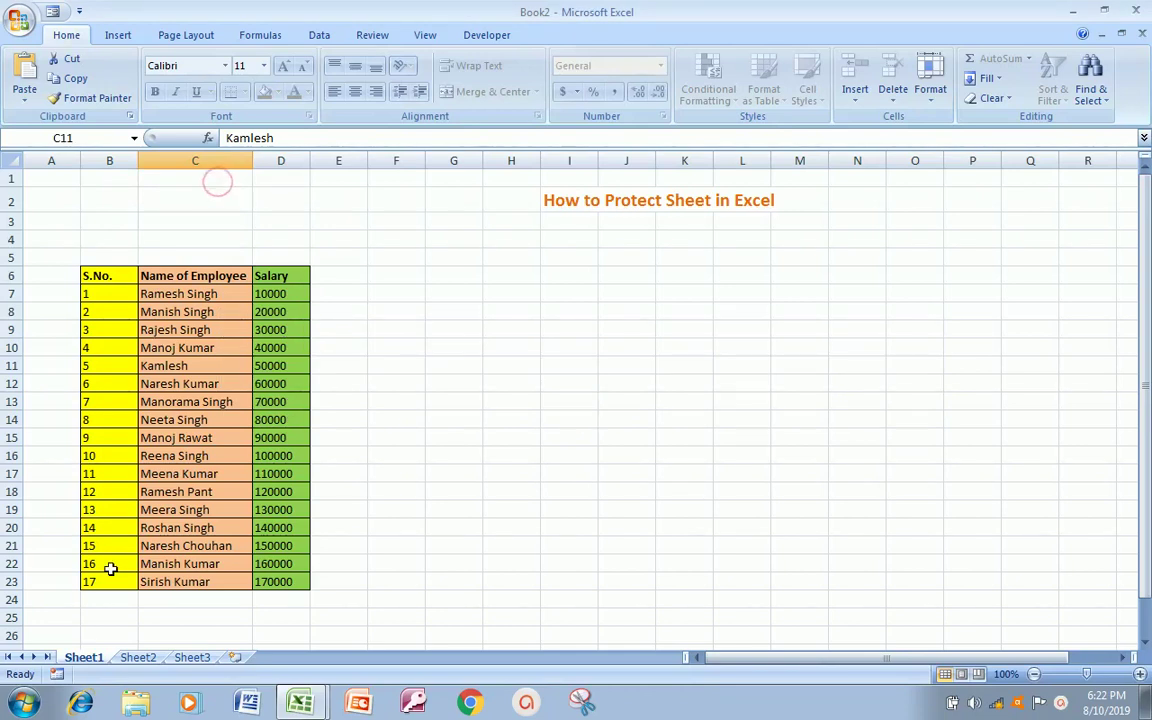
# Step: Unprotect Sheet1 and check its tab menu to confirm protection is off
pyautogui.rightClick(84, 660)
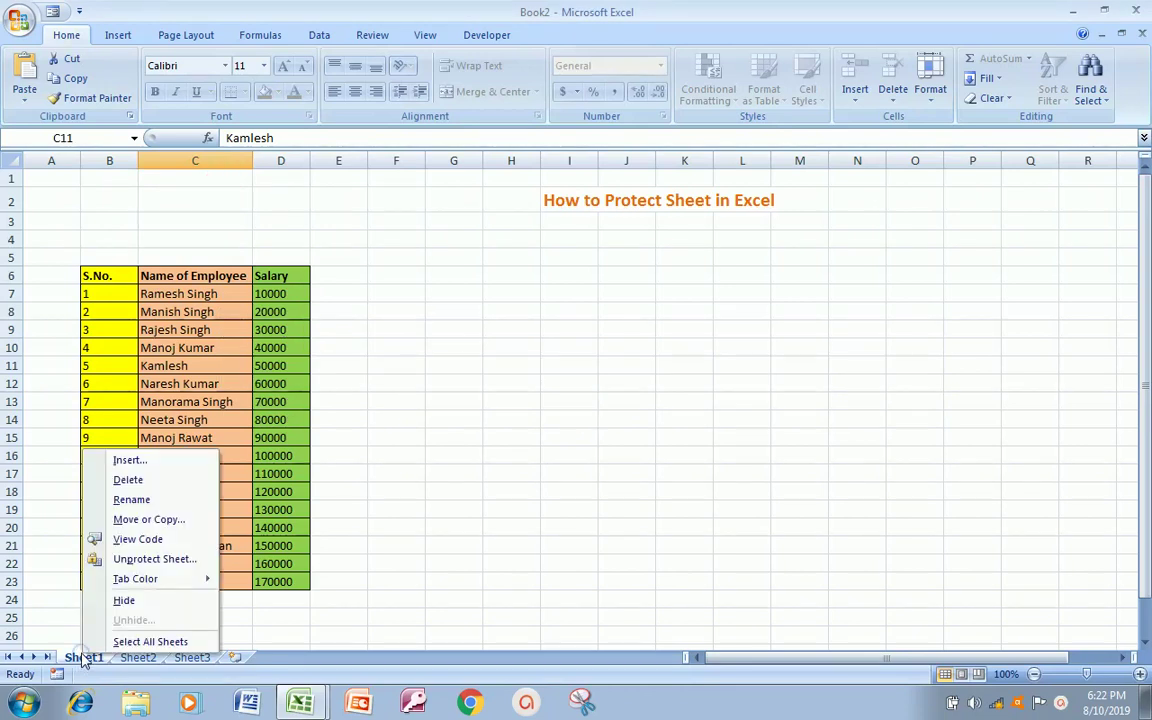
pyautogui.click(150, 556)
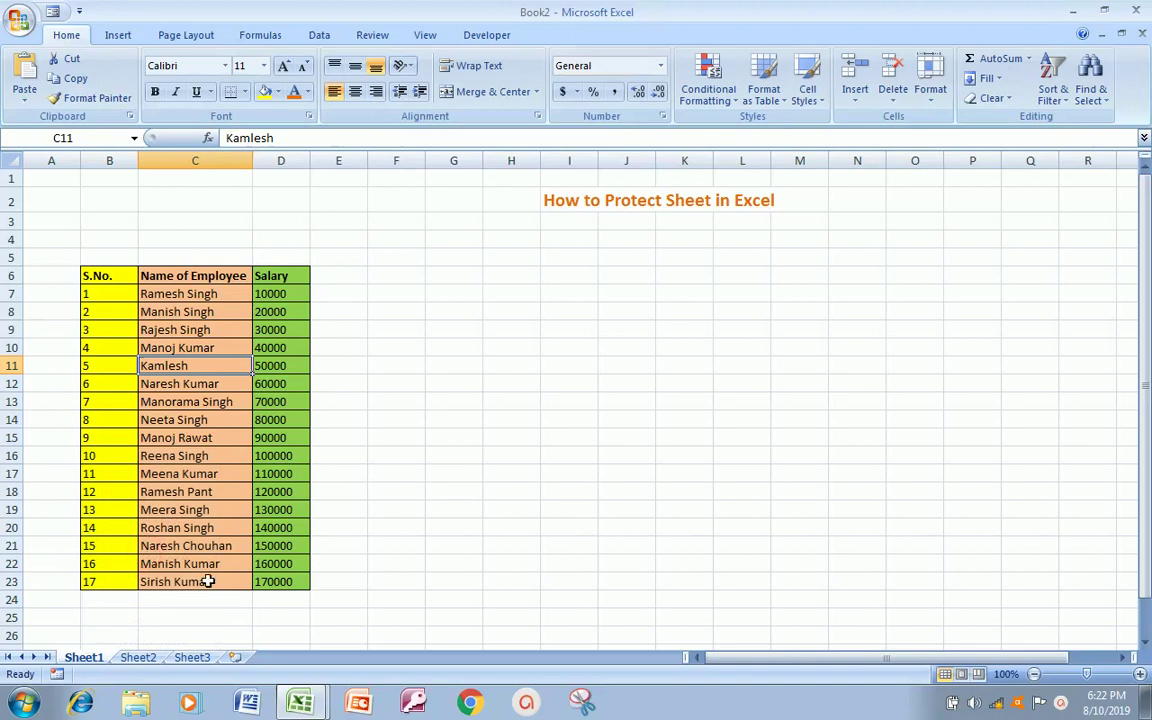
pyautogui.rightClick(86, 658)
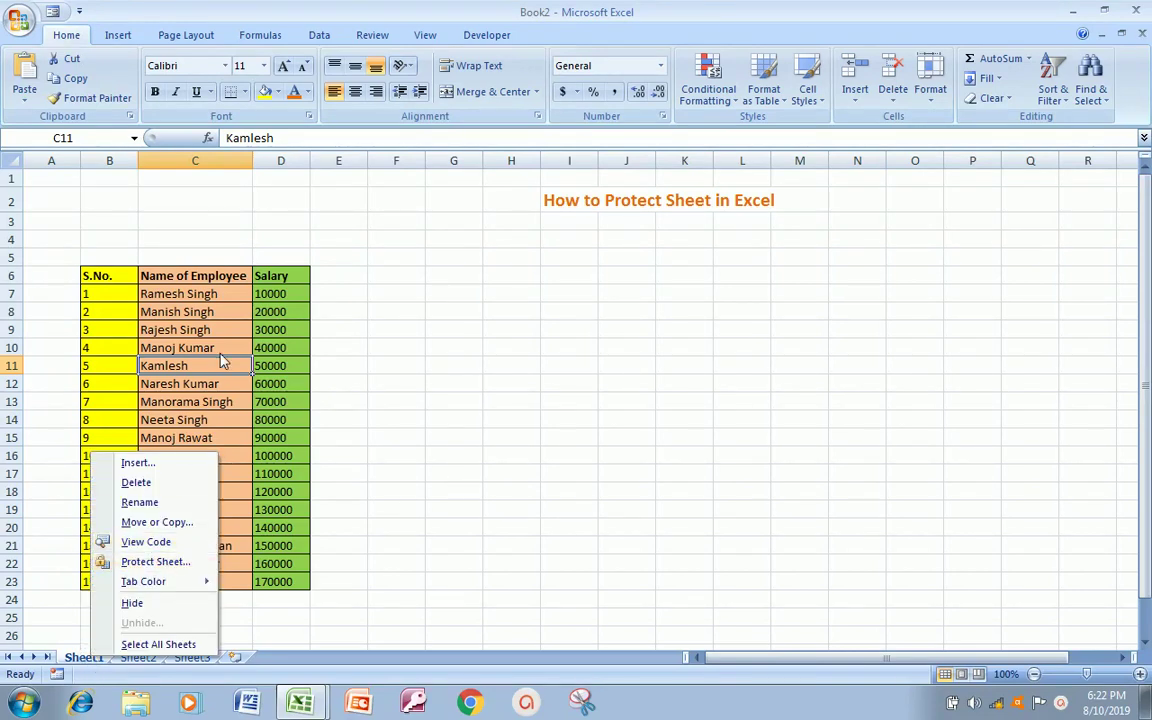
pyautogui.press('Escape')
# Step: Insert a test column at the Salary column D, then undo the insertion
pyautogui.click(270, 165)
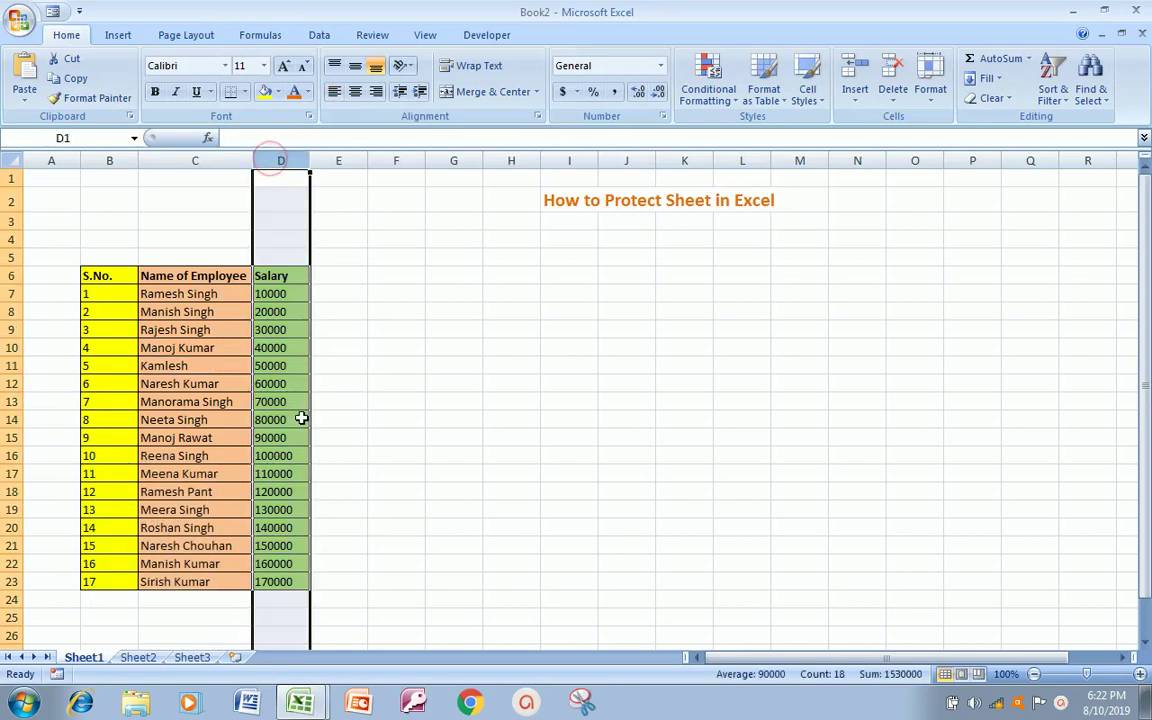
pyautogui.rightClick(283, 483)
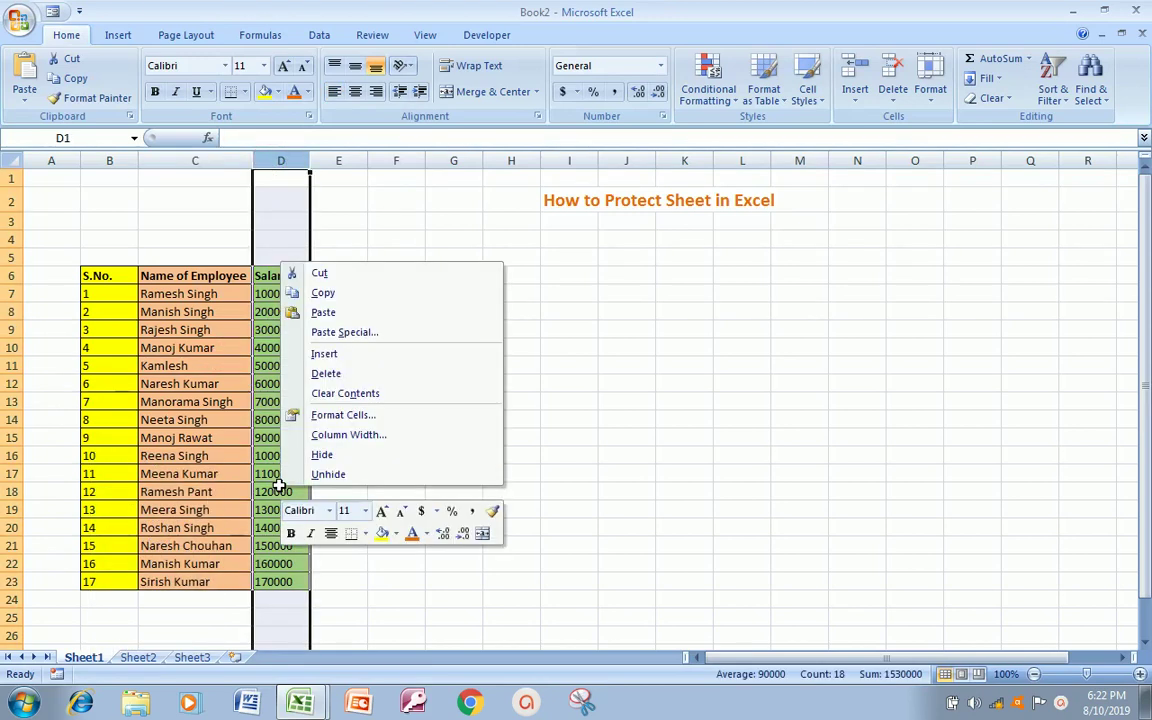
pyautogui.click(352, 360)
pyautogui.hotkey('ctrl', 'z')
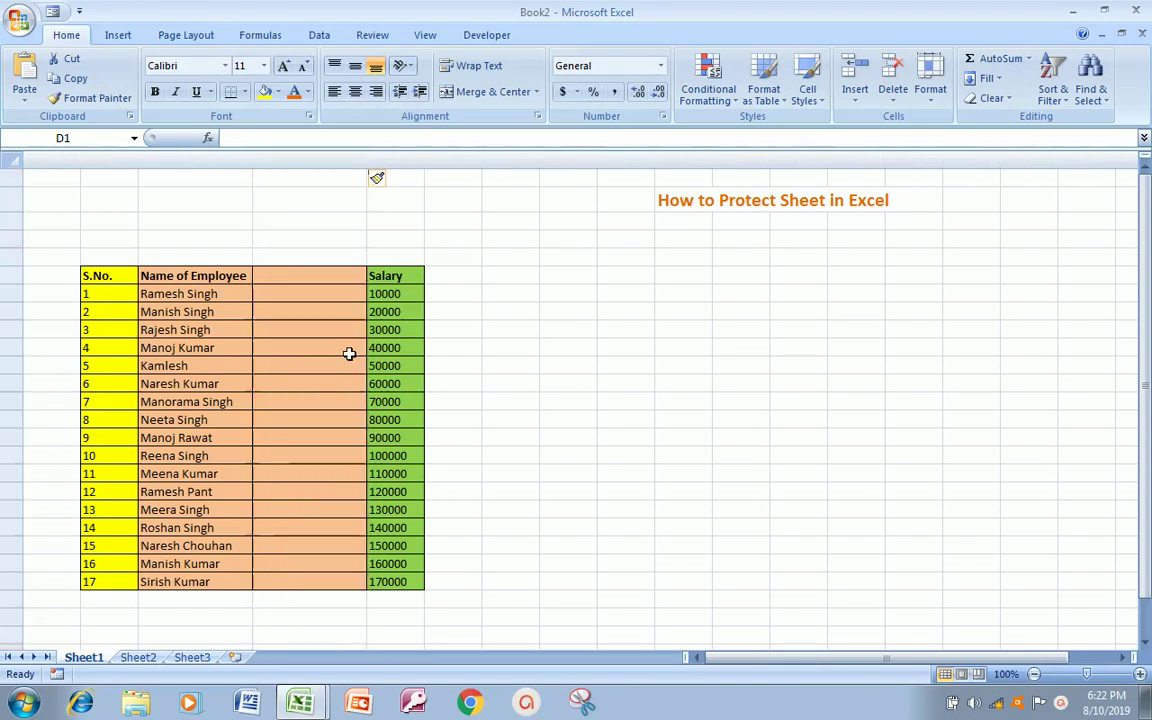
pyautogui.rightClick(88, 658)
pyautogui.click(92, 658)
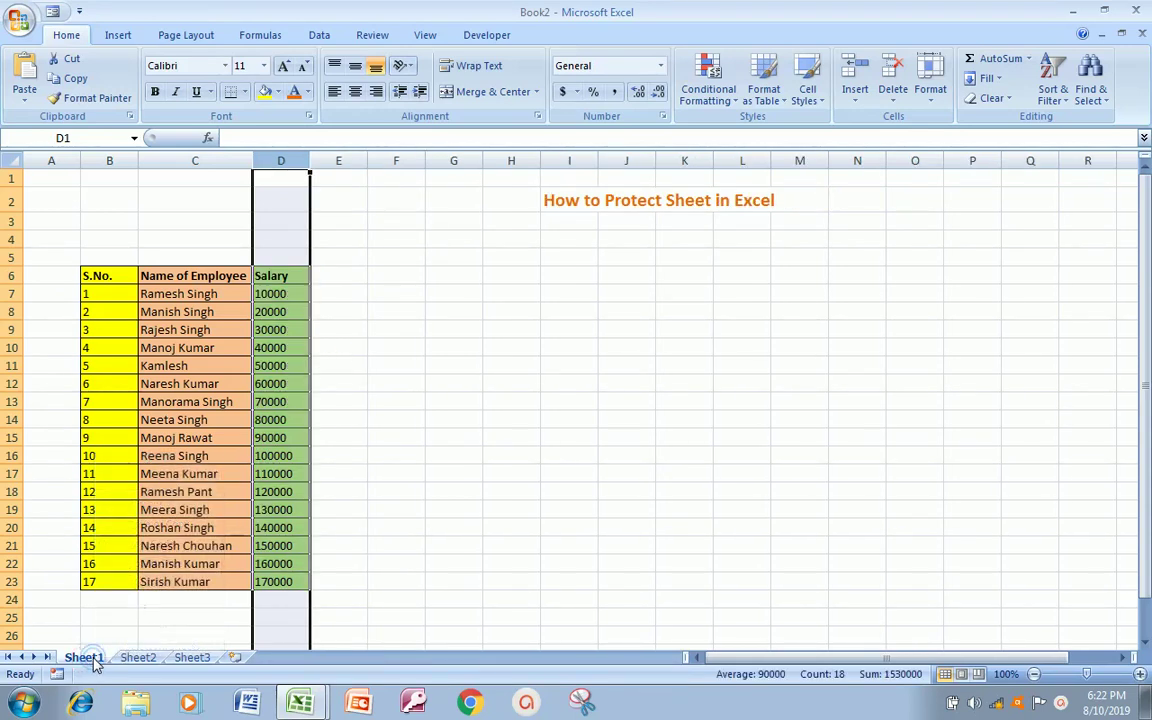
pyautogui.rightClick(93, 660)
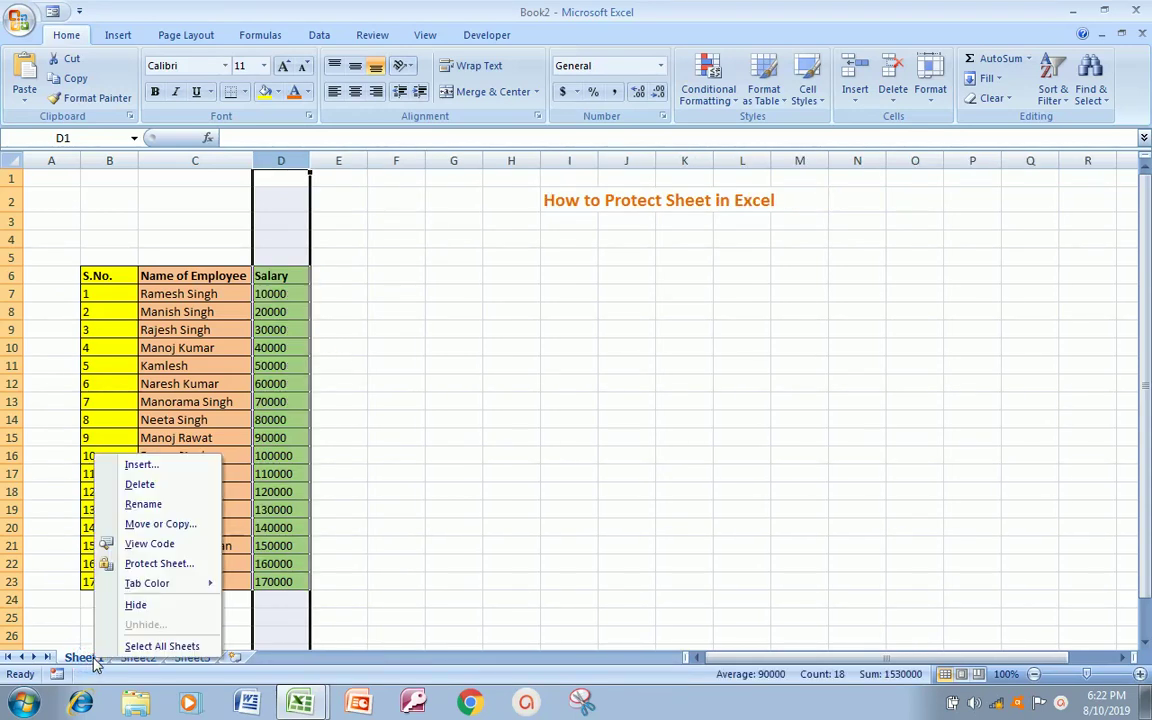
# Step: Protect Sheet1 again without a password, now allowing users to insert rows
pyautogui.click(180, 568)
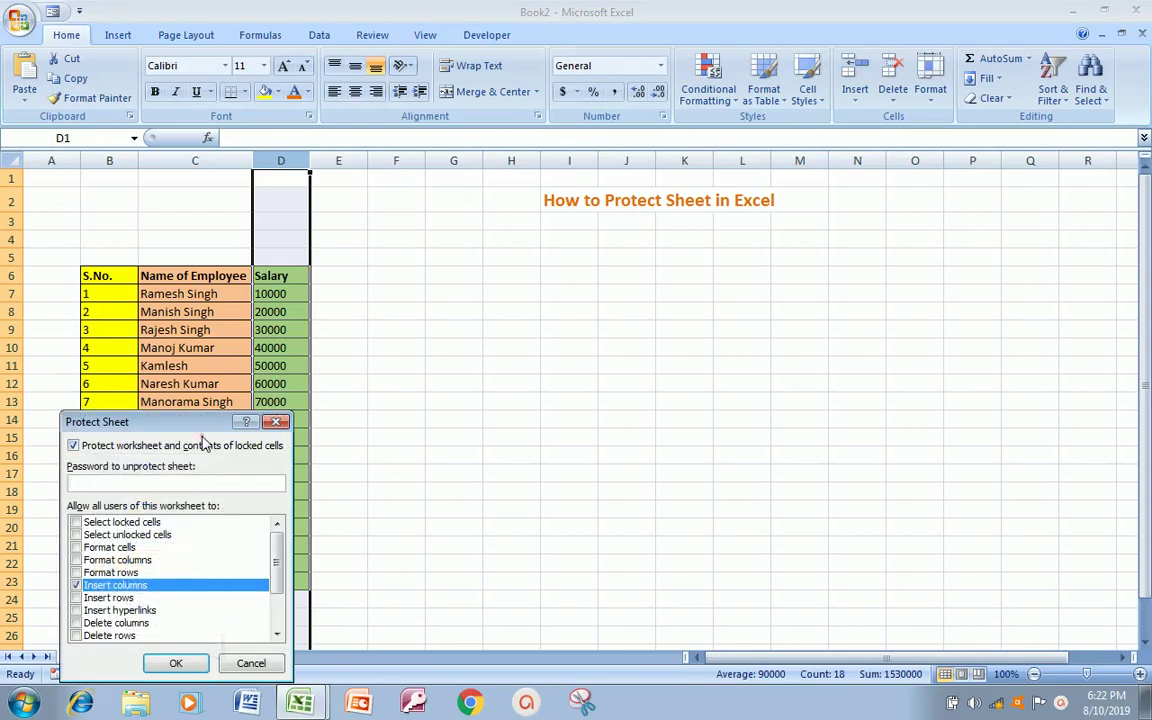
pyautogui.moveTo(221, 432); pyautogui.dragTo(894, 285)
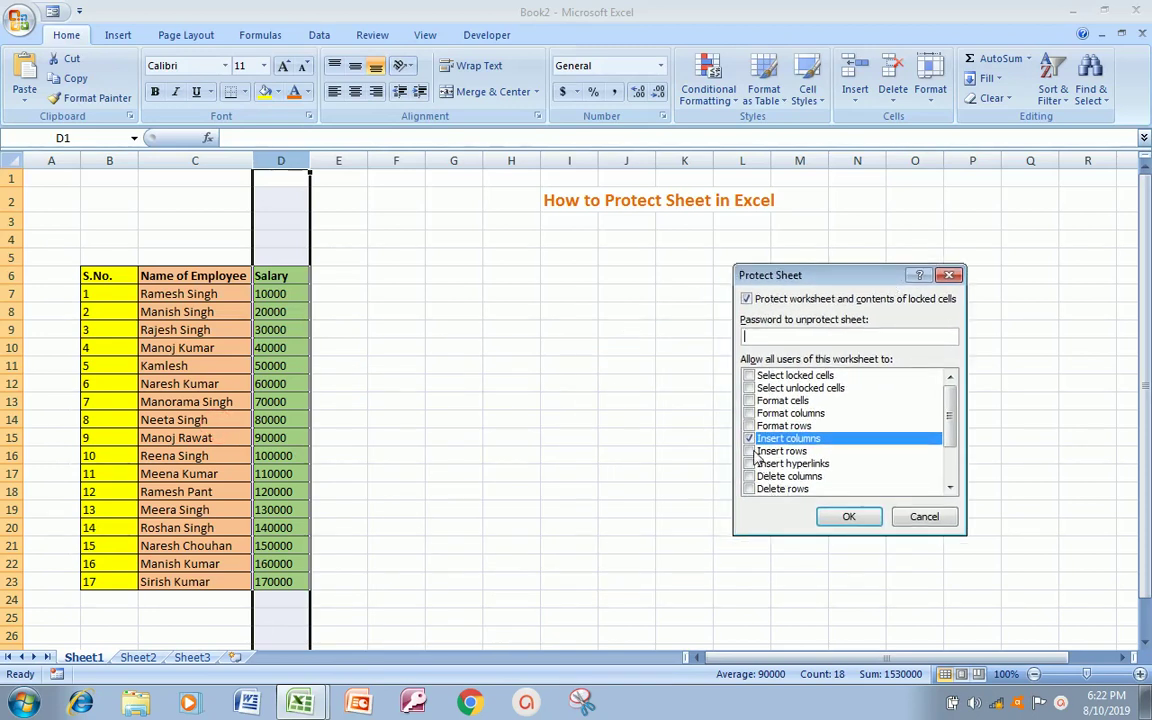
pyautogui.click(749, 451)
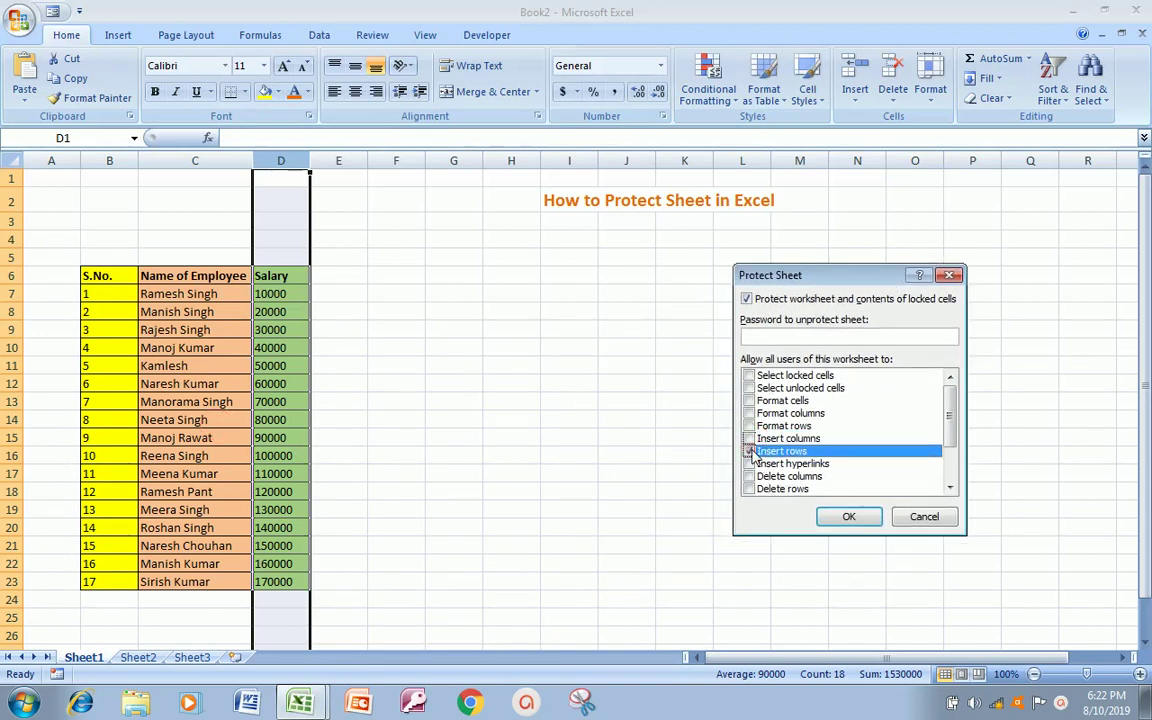
pyautogui.click(850, 515)
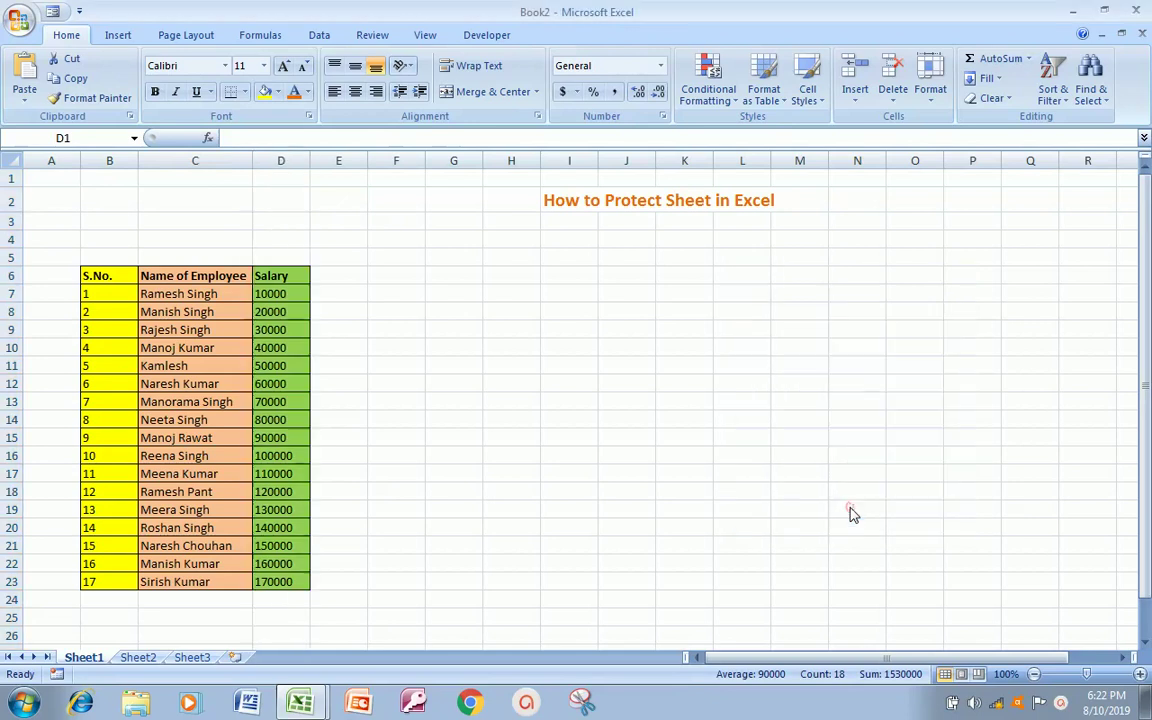
pyautogui.click(11, 328)
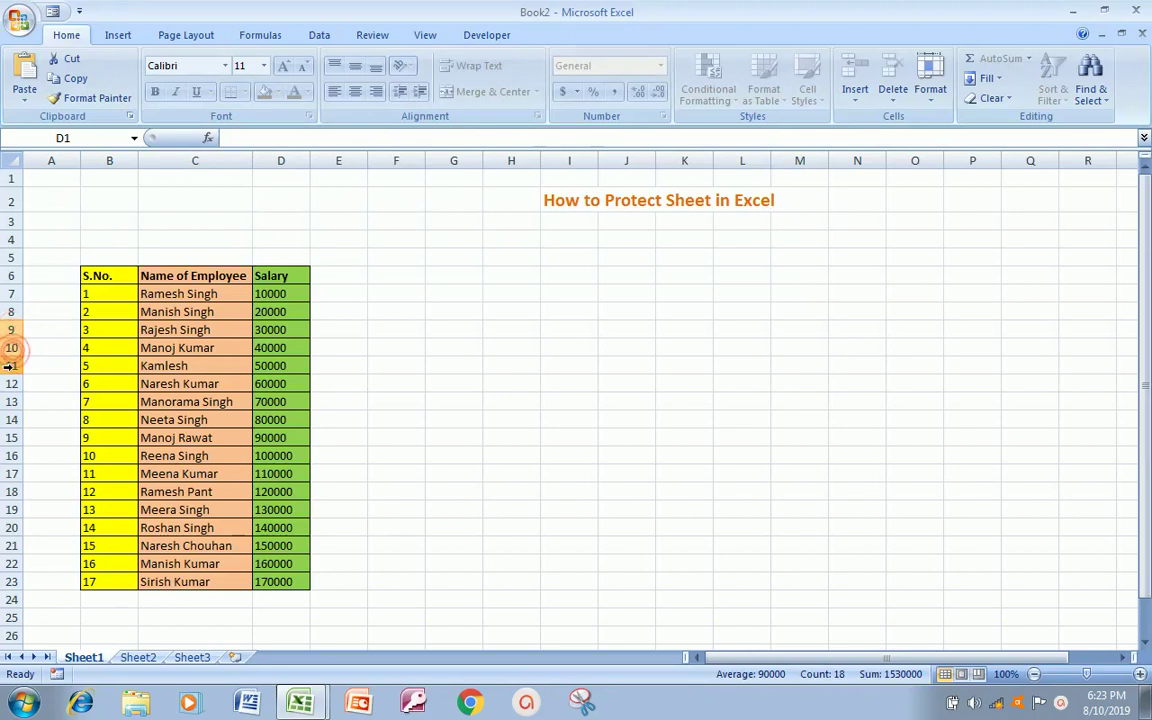
# Step: Unprotect Sheet1 from its sheet tab menu
pyautogui.moveTo(11, 328)
pyautogui.mouseDown()
pyautogui.moveTo(12, 476)
pyautogui.moveTo(103, 457)
pyautogui.mouseUp()
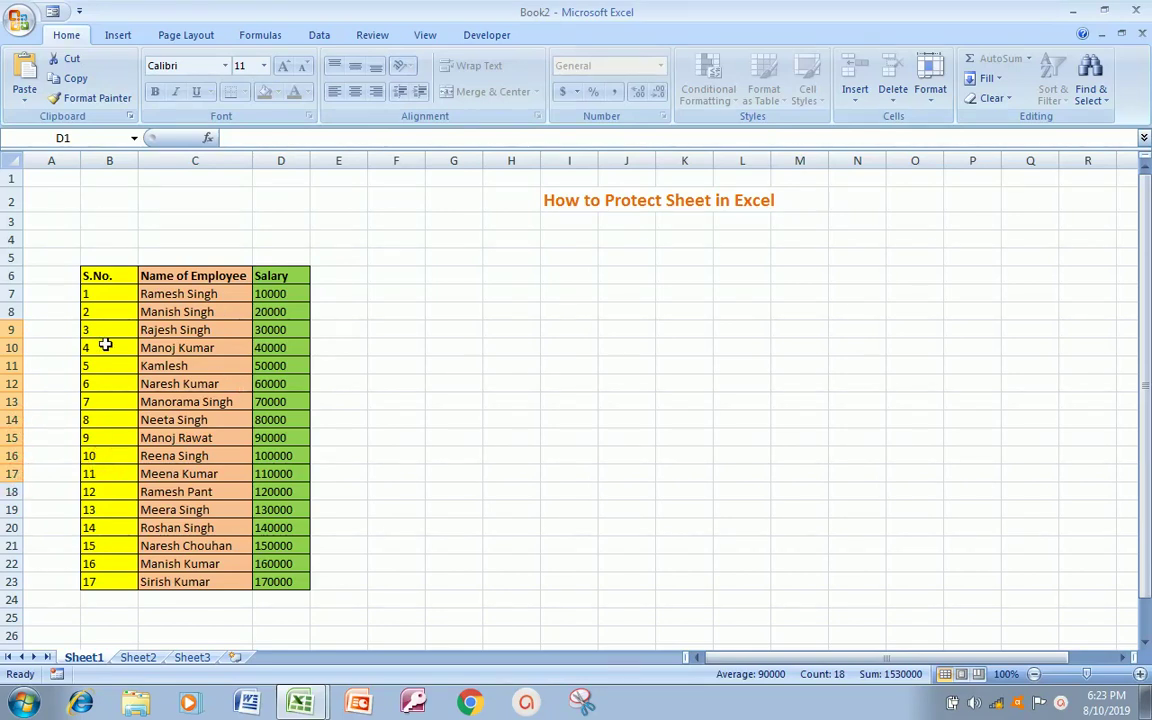
pyautogui.rightClick(86, 655)
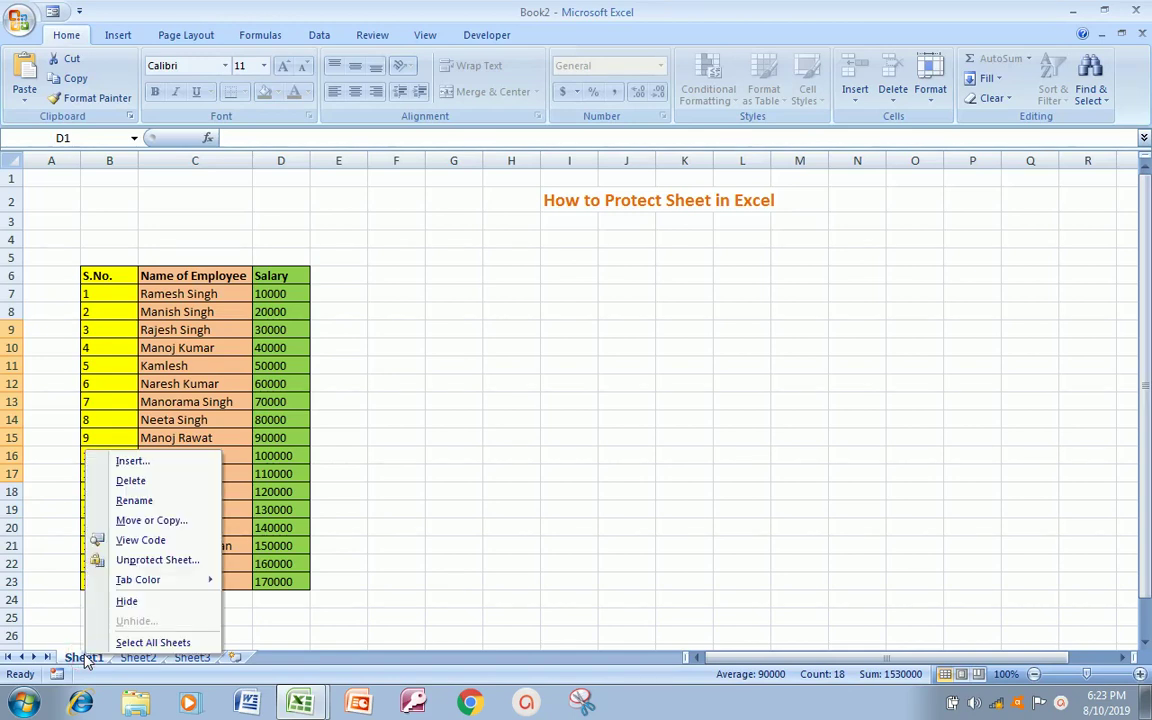
pyautogui.click(180, 560)
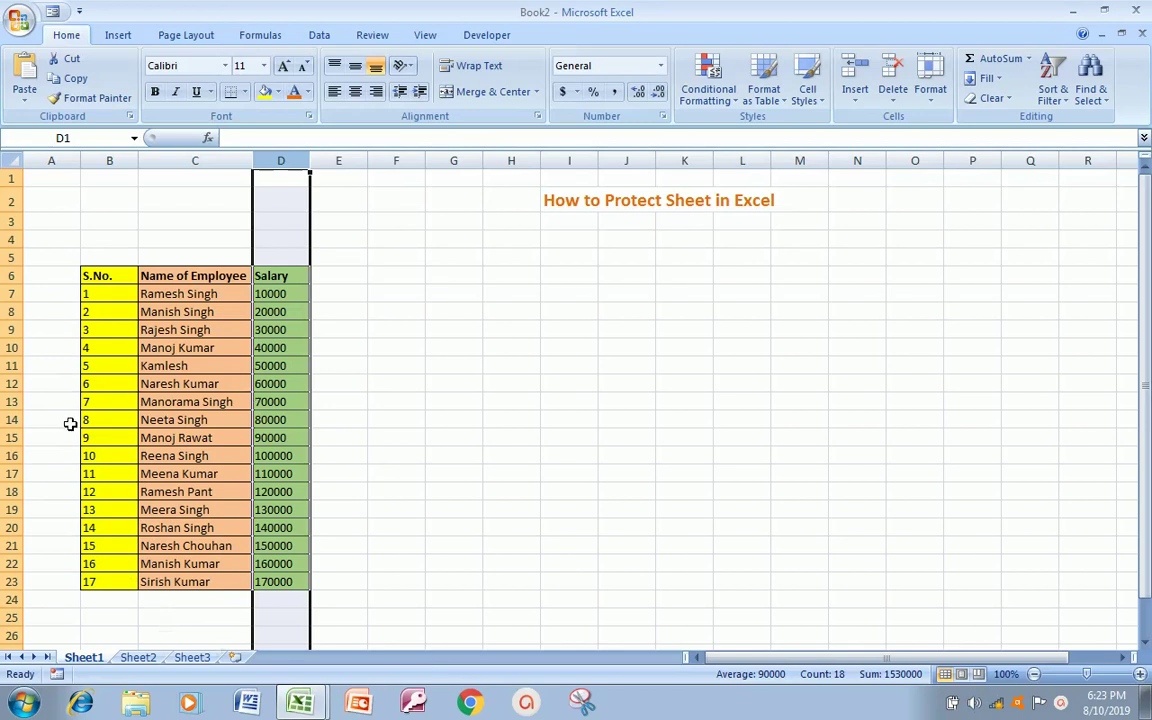
# Step: Insert a blank test row at row 12, then undo it to restore the table
pyautogui.click(11, 384)
pyautogui.rightClick(109, 387)
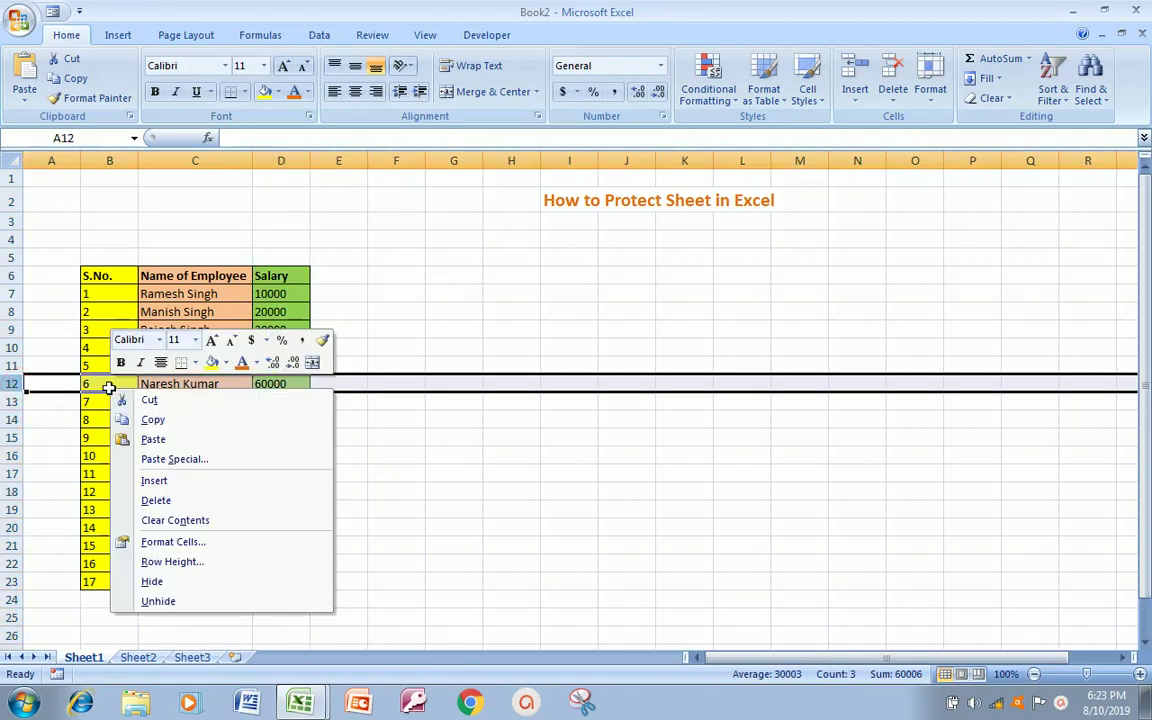
pyautogui.click(148, 484)
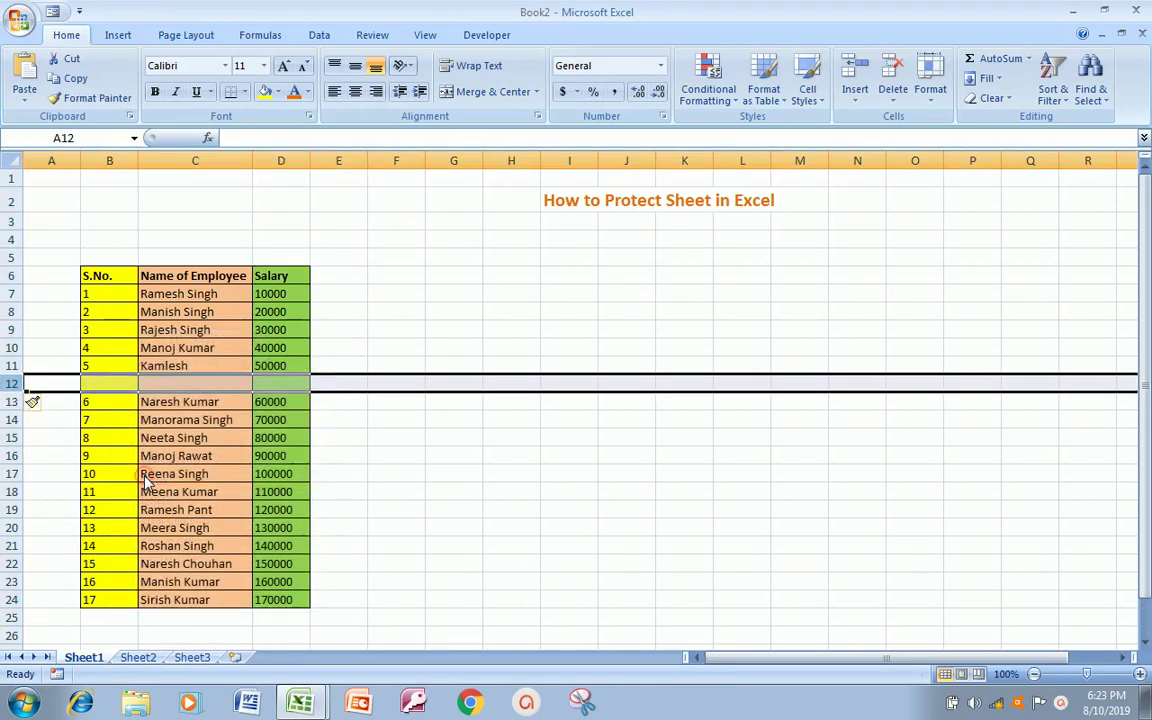
pyautogui.hotkey('ctrl', 'z')
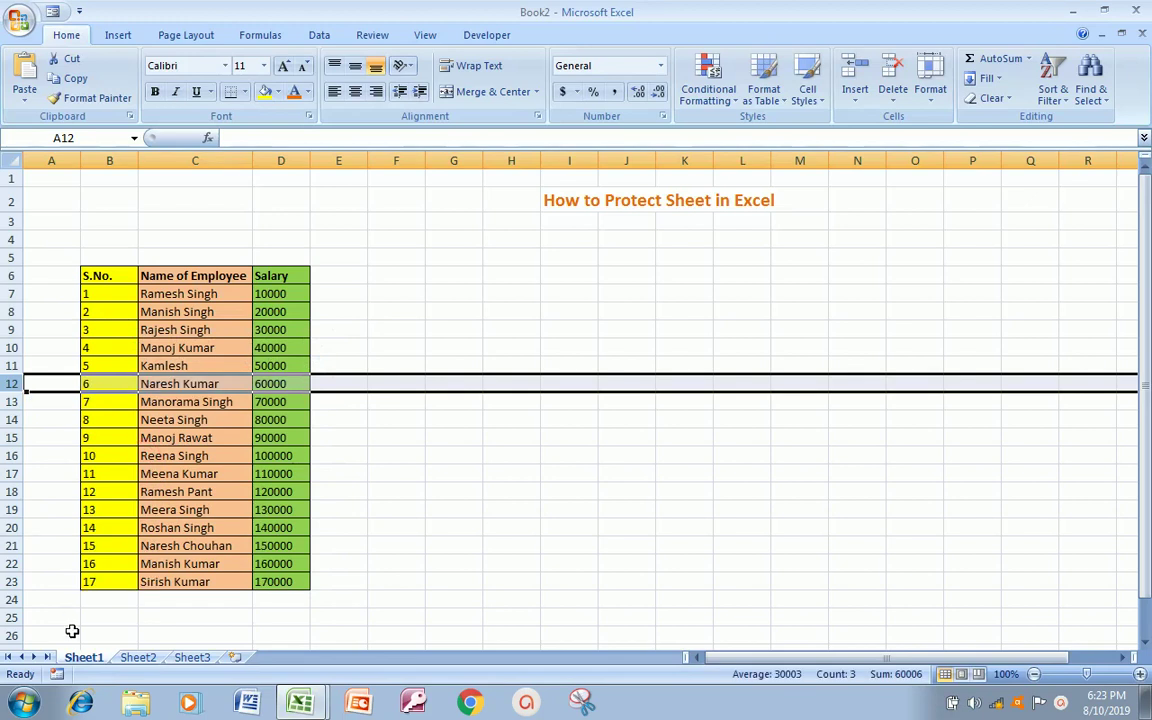
pyautogui.click(75, 636)
# Step: In Sheet1's Protect Sheet settings, uncheck Protect worksheet and Insert rows, then close without protecting
pyautogui.rightClick(80, 657)
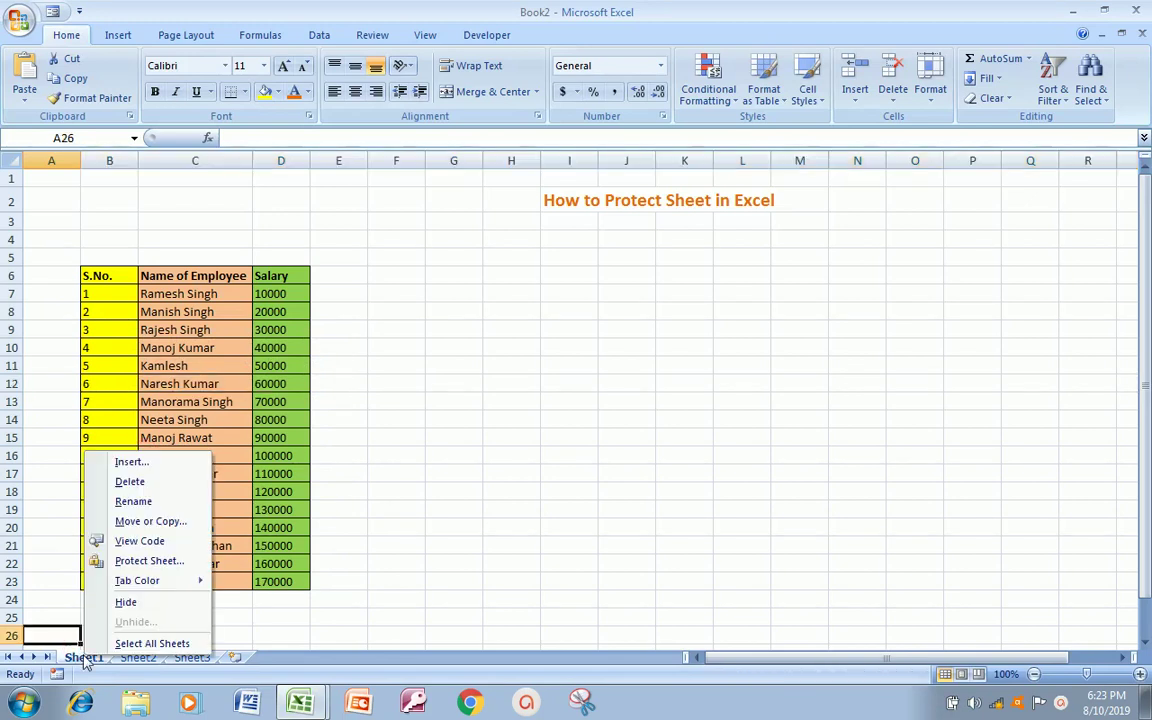
pyautogui.click(136, 561)
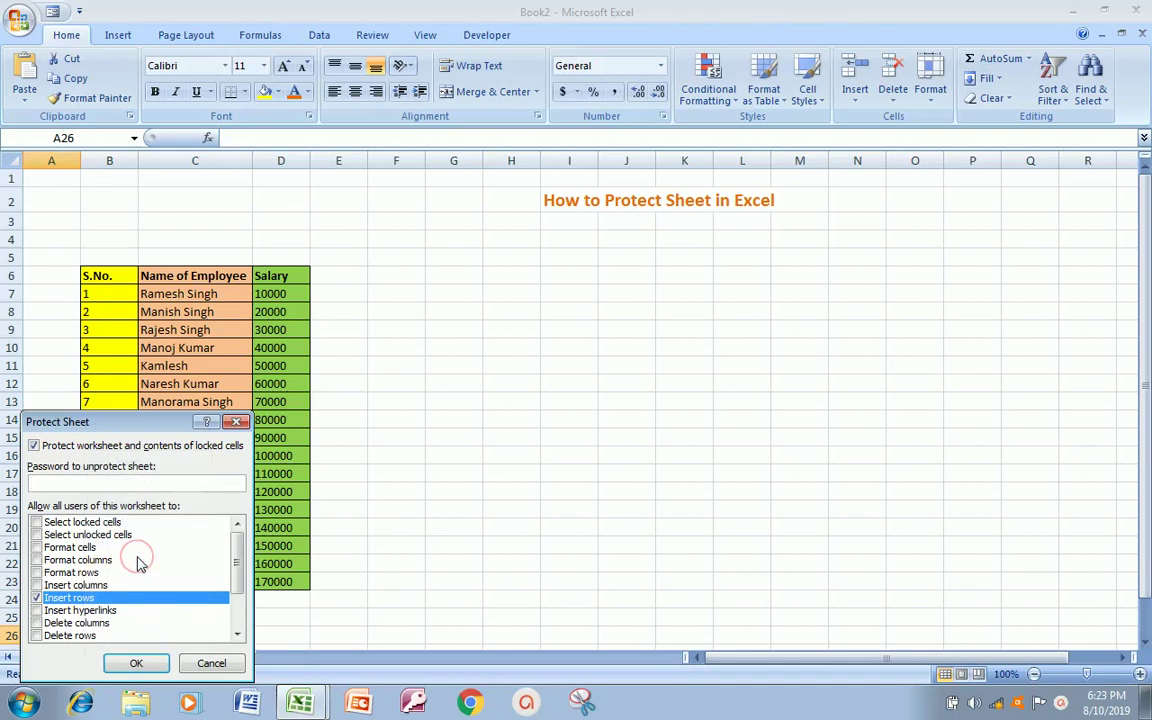
pyautogui.moveTo(143, 430); pyautogui.dragTo(803, 316)
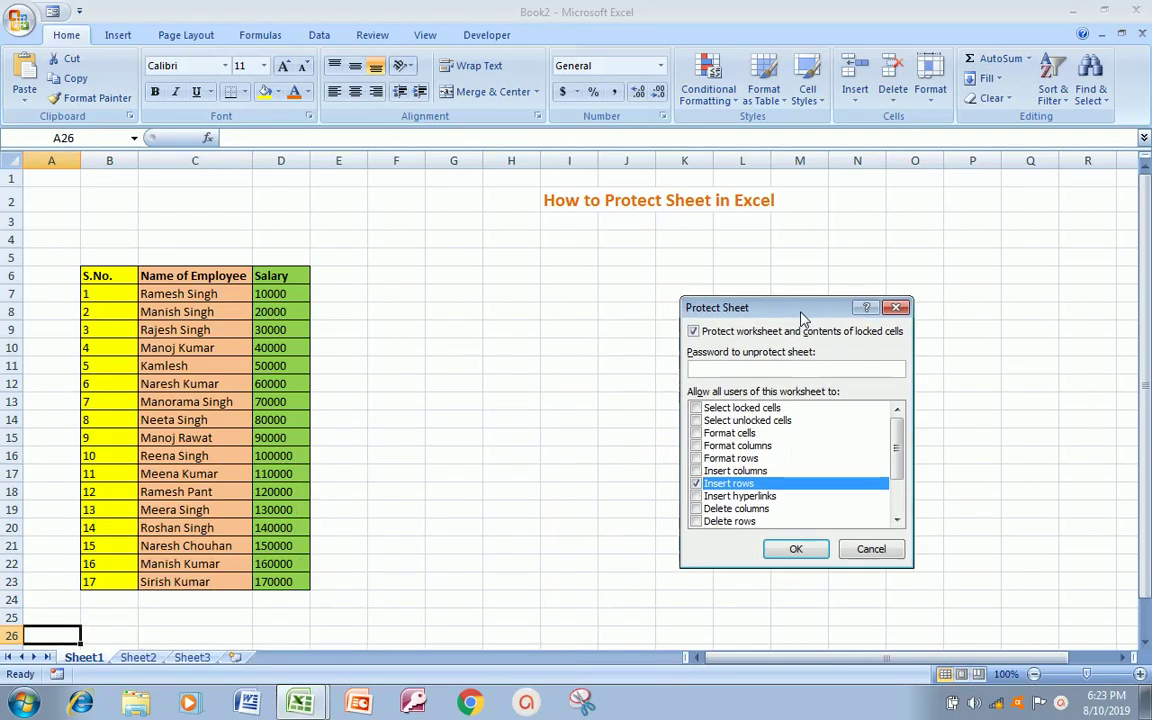
pyautogui.click(693, 331)
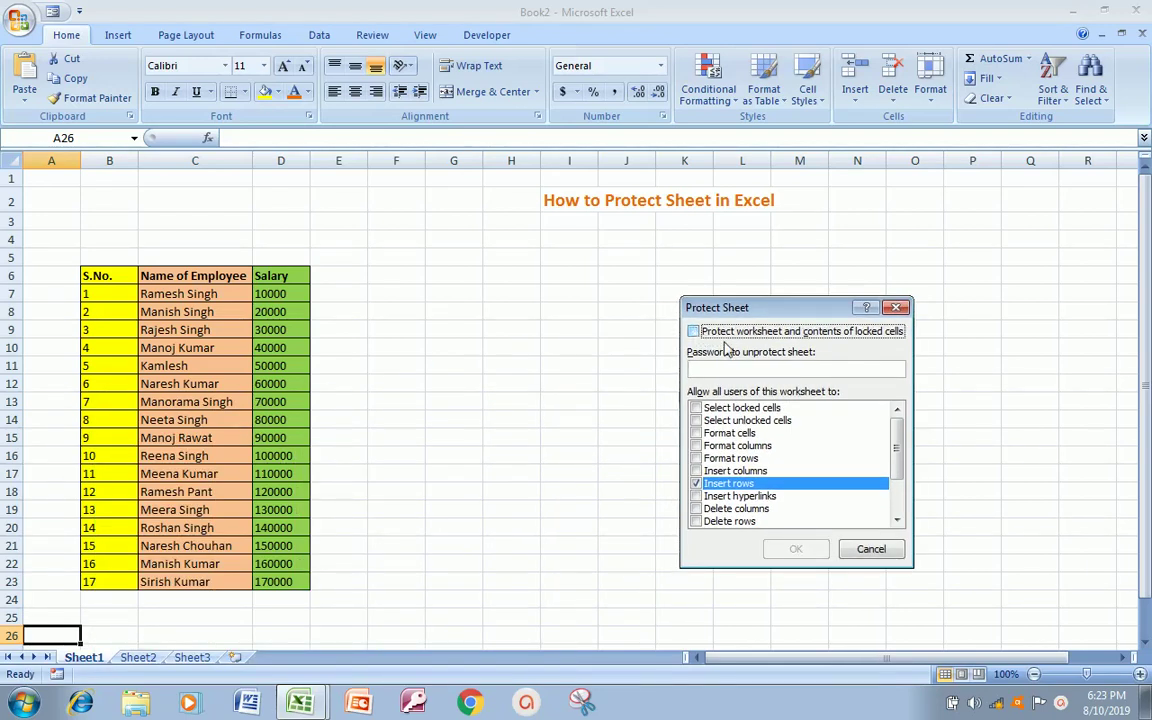
pyautogui.click(851, 408)
pyautogui.click(745, 446)
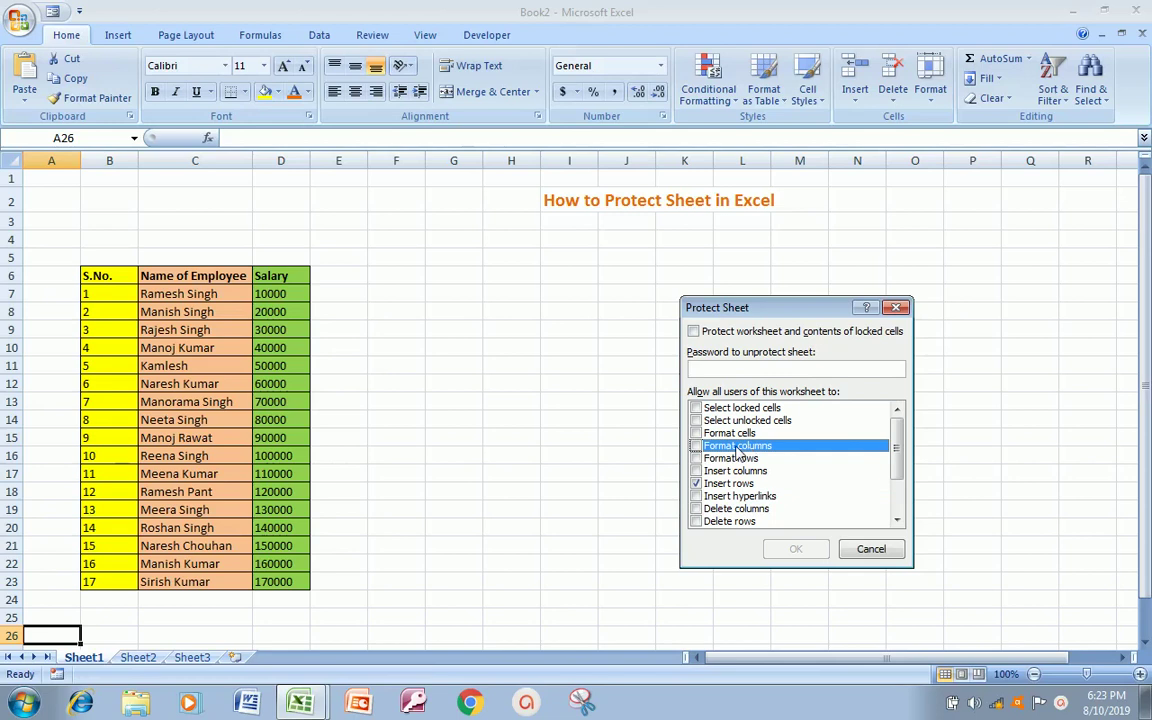
pyautogui.click(697, 484)
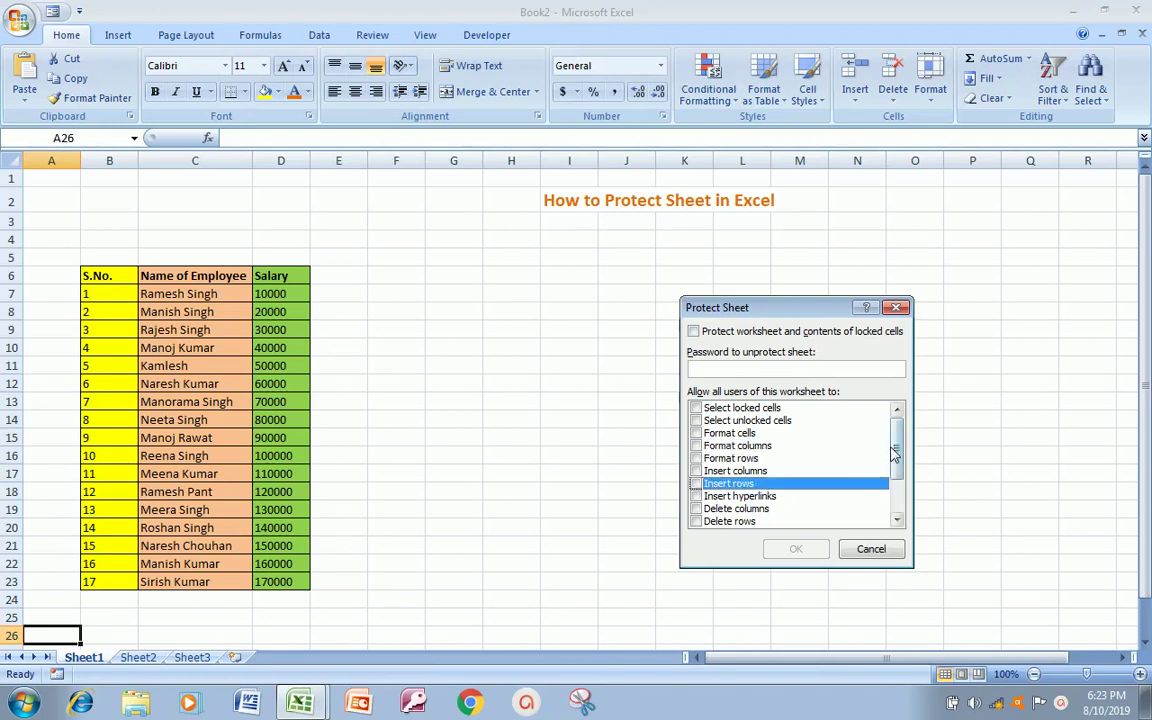
pyautogui.moveTo(897, 460)
pyautogui.mouseDown()
pyautogui.moveTo(900, 495)
pyautogui.moveTo(899, 441)
pyautogui.mouseUp()
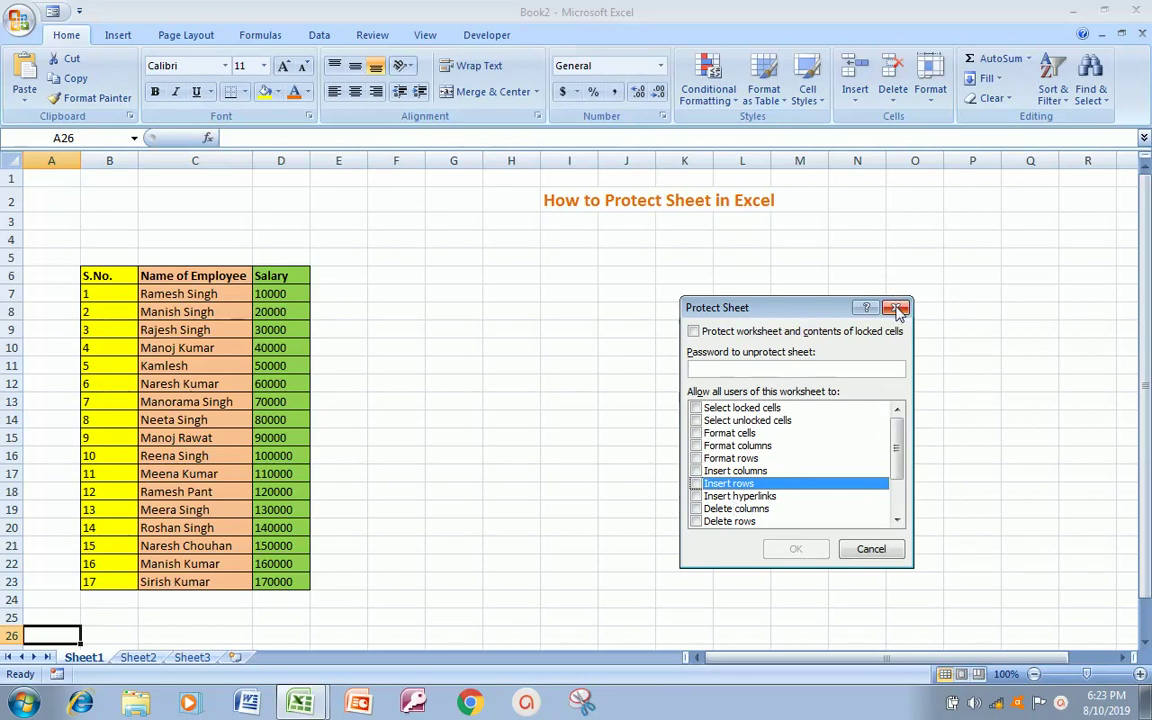
pyautogui.click(898, 307)
pyautogui.click(564, 226)
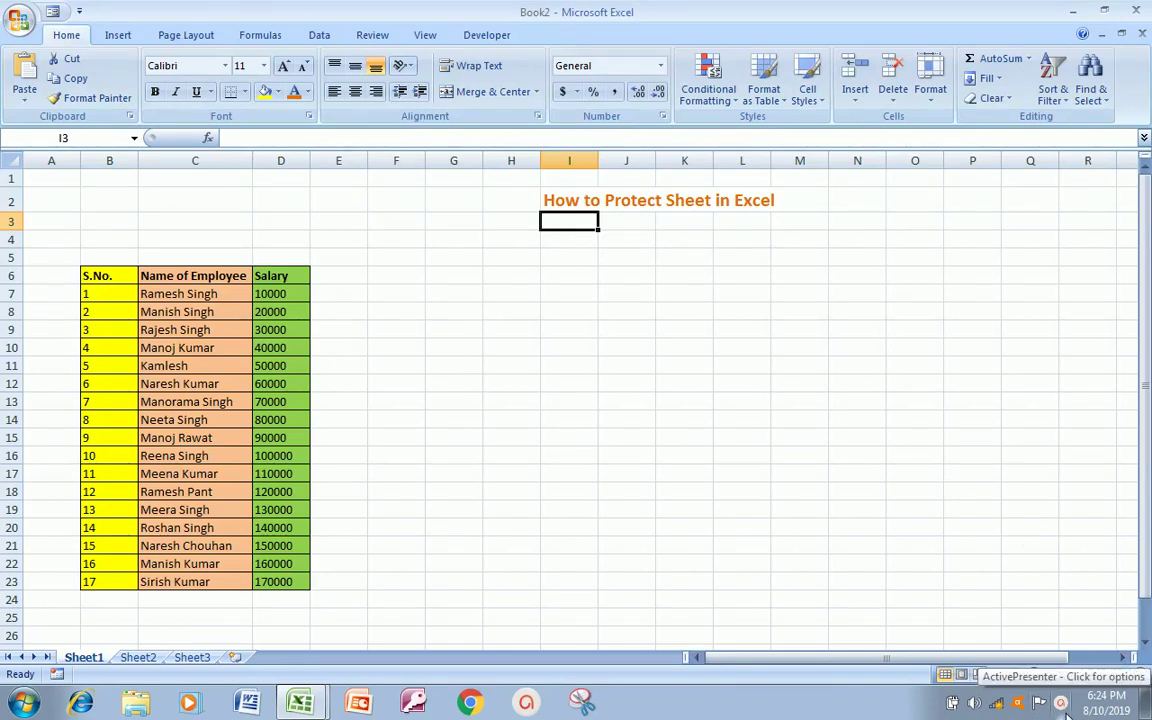
pyautogui.click(1062, 704)
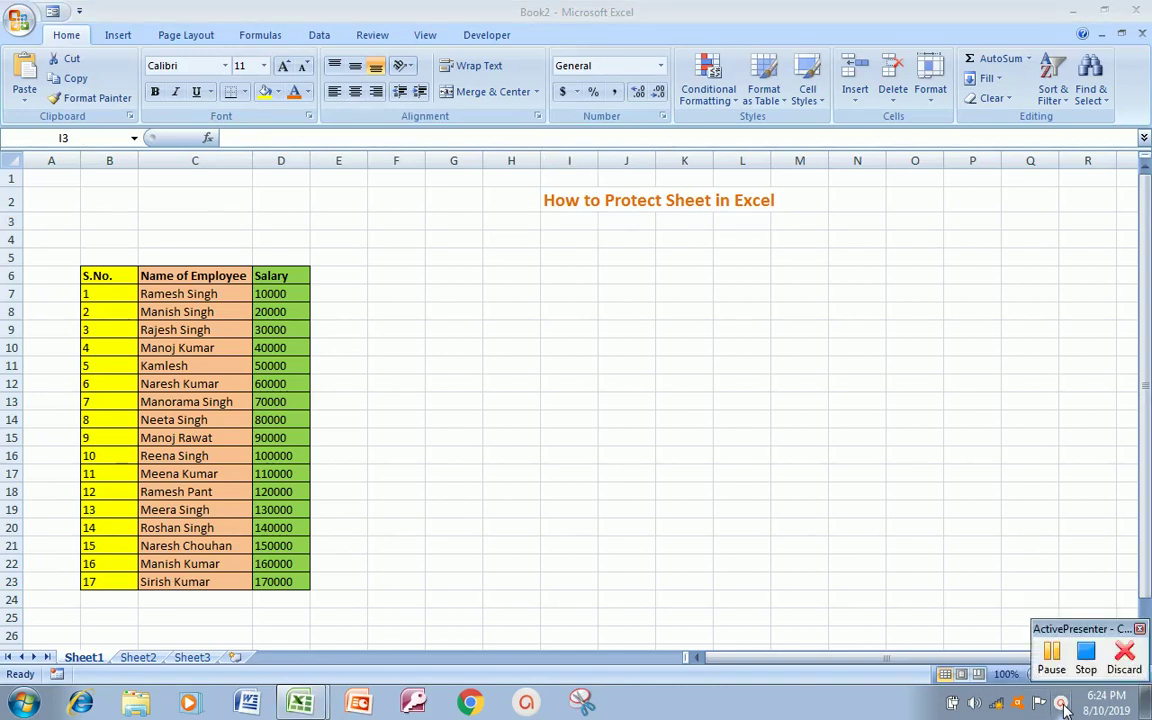